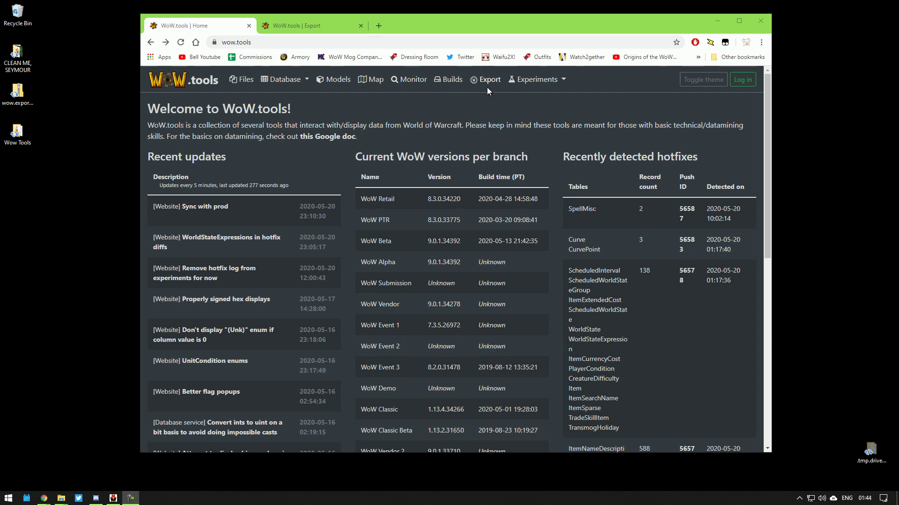
- Show the WoW.tools Export page offering the WoW.export v0.1.9 download
left_click(293, 24)
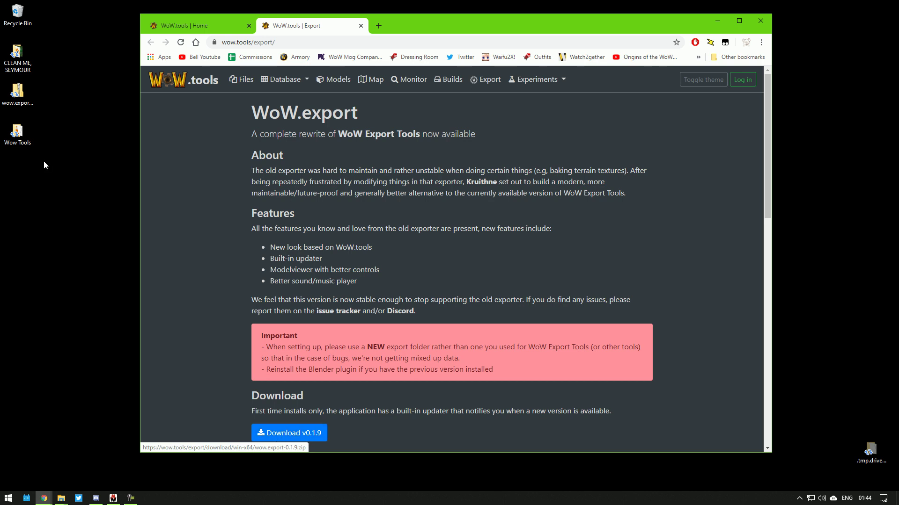
- Extract all 22 items of the wow.export zip into the Wow Tools folder
left_click(717, 20)
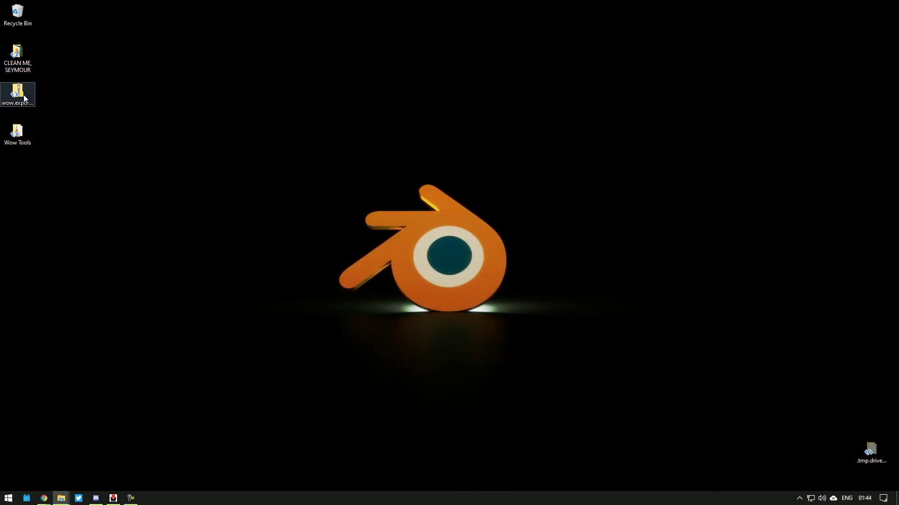
double_click(21, 94)
key("ctrl+a")
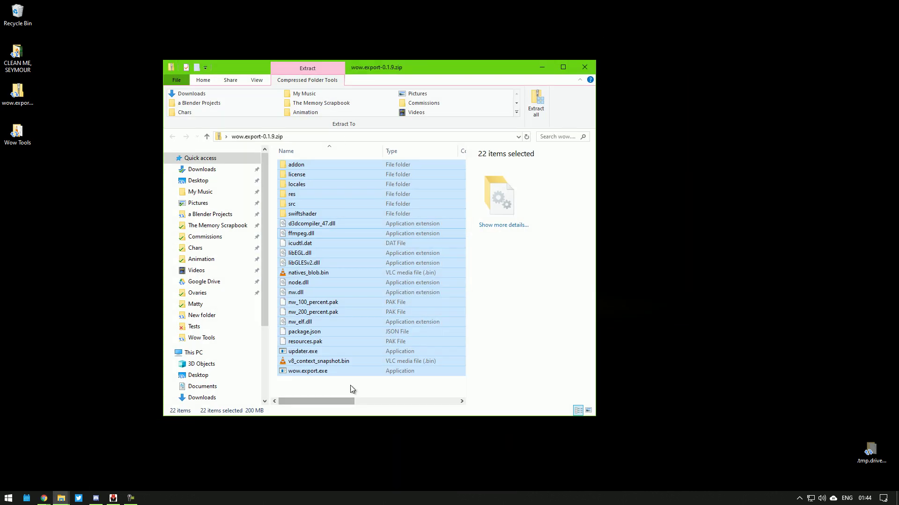
left_click_drag(355, 387, 291, 141)
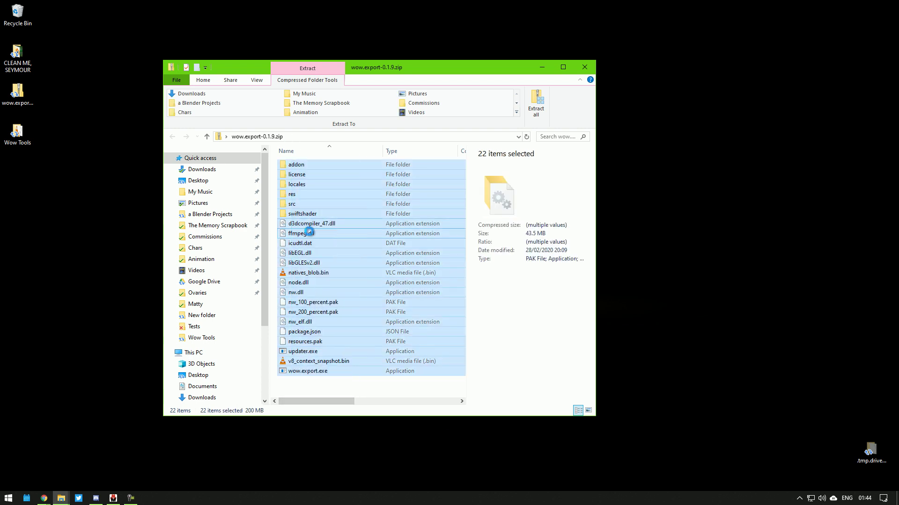
left_click_drag(311, 234, 16, 133)
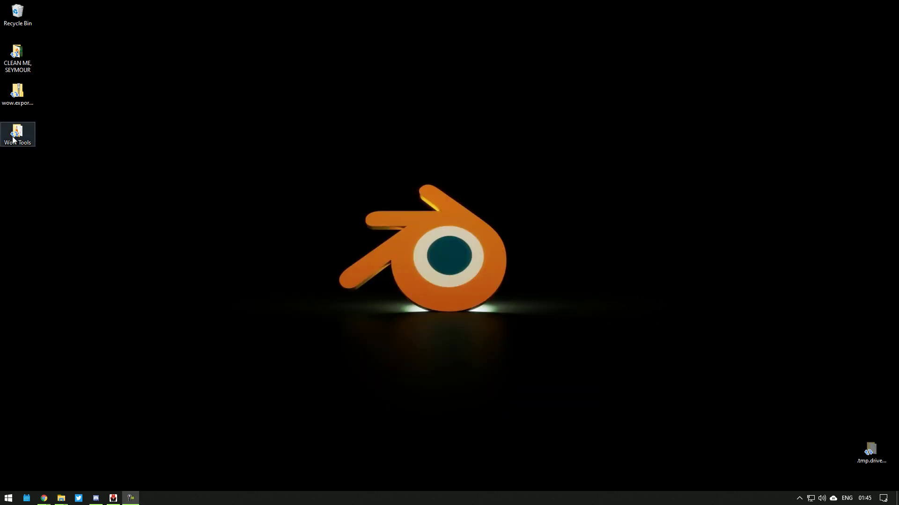
- Launch wow.export.exe from Wow Tools, bypassing the SmartScreen warning with Run anyway
double_click(17, 136)
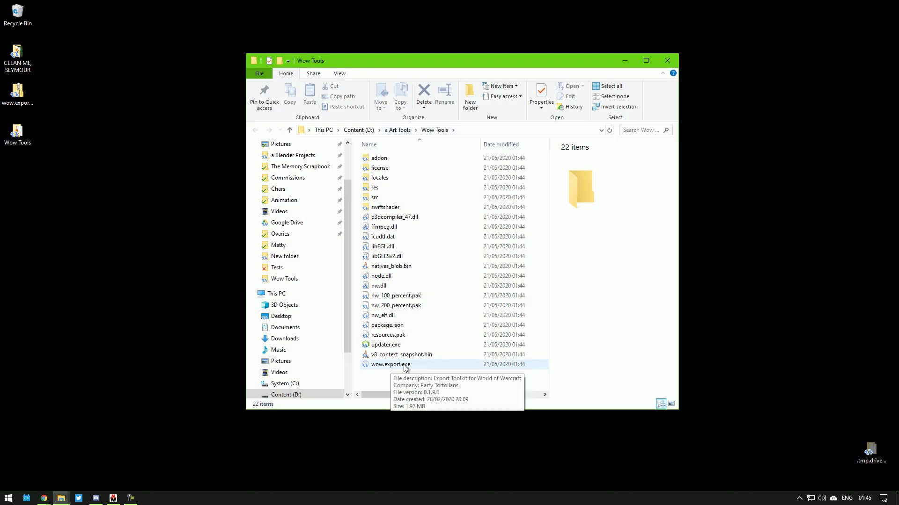
double_click(382, 366)
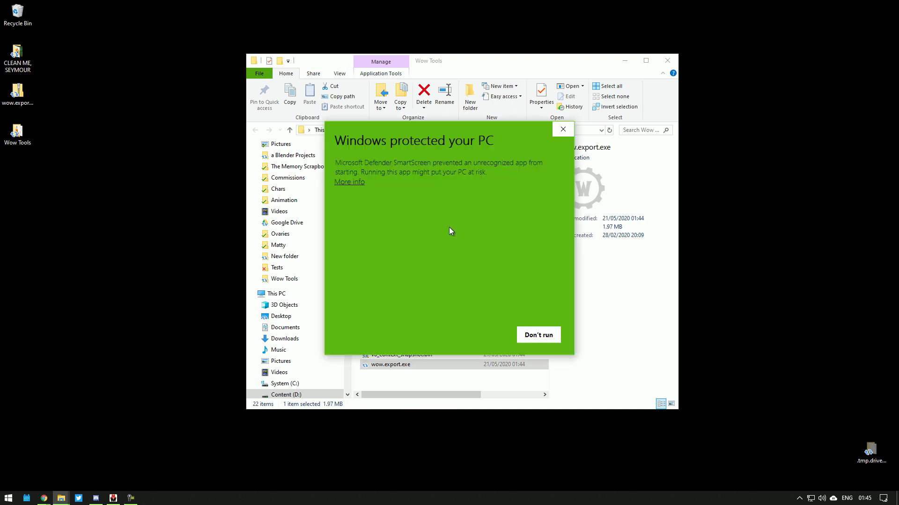
left_click(344, 183)
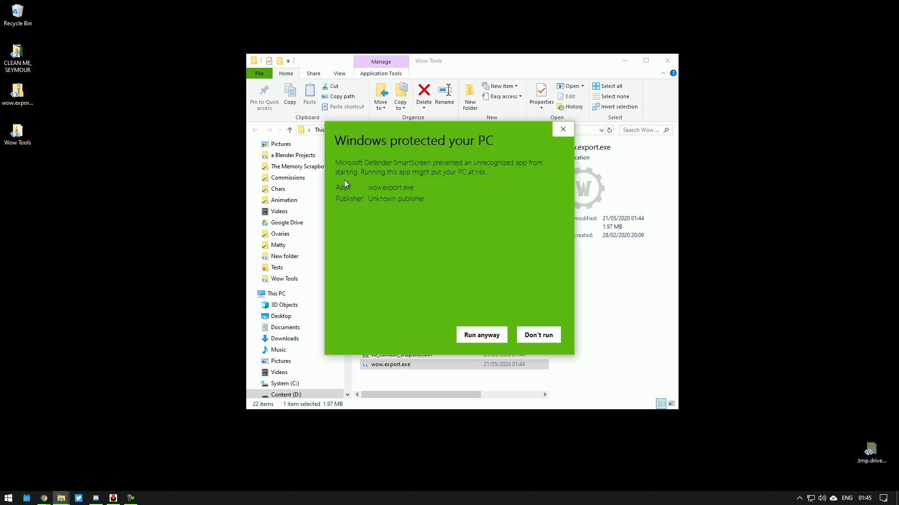
left_click(483, 333)
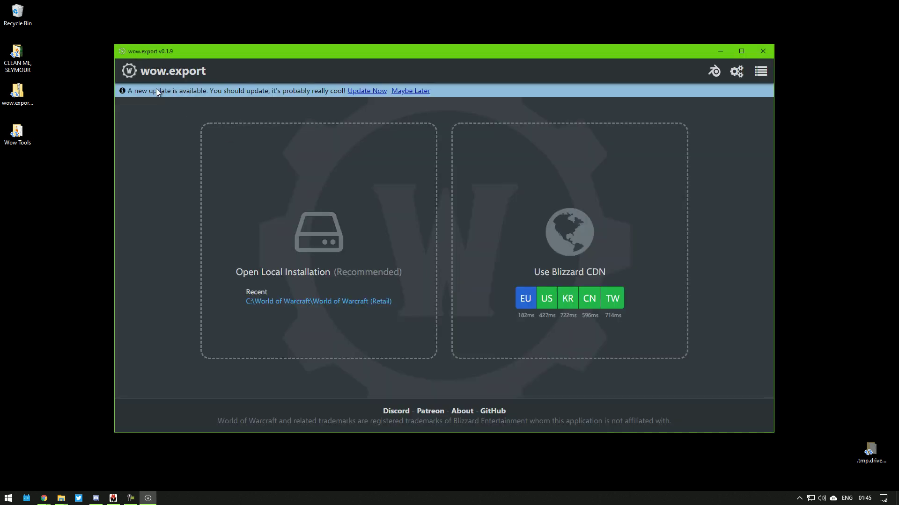
- Install the wow.export update and load the local World of Warcraft (EU) 8.3.0.34220 build
left_click(363, 92)
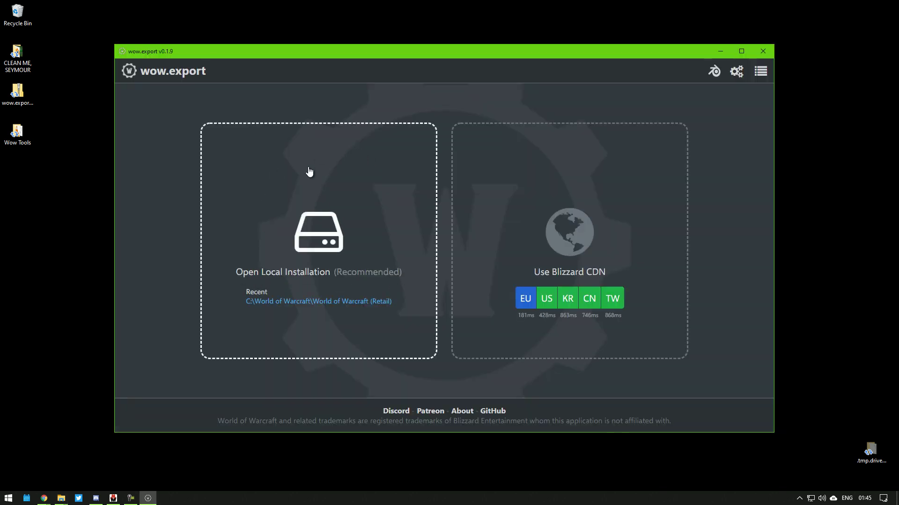
left_click(308, 169)
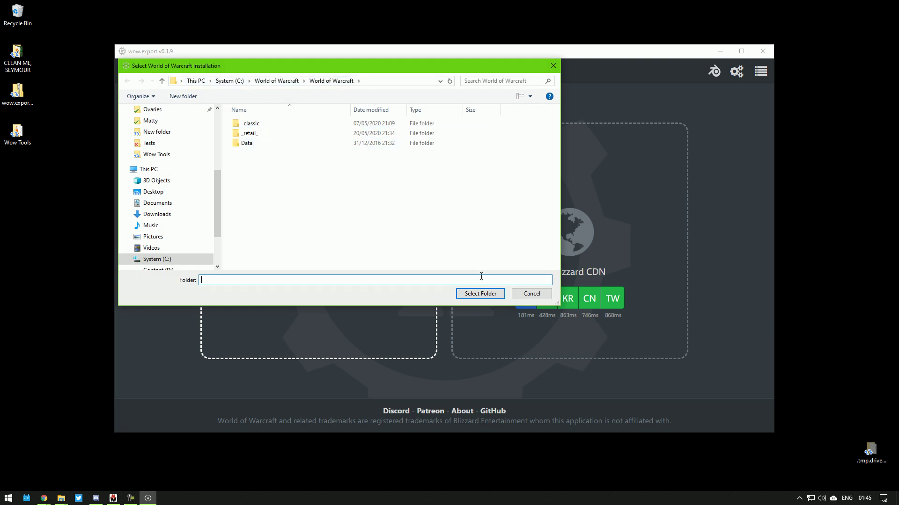
left_click(480, 294)
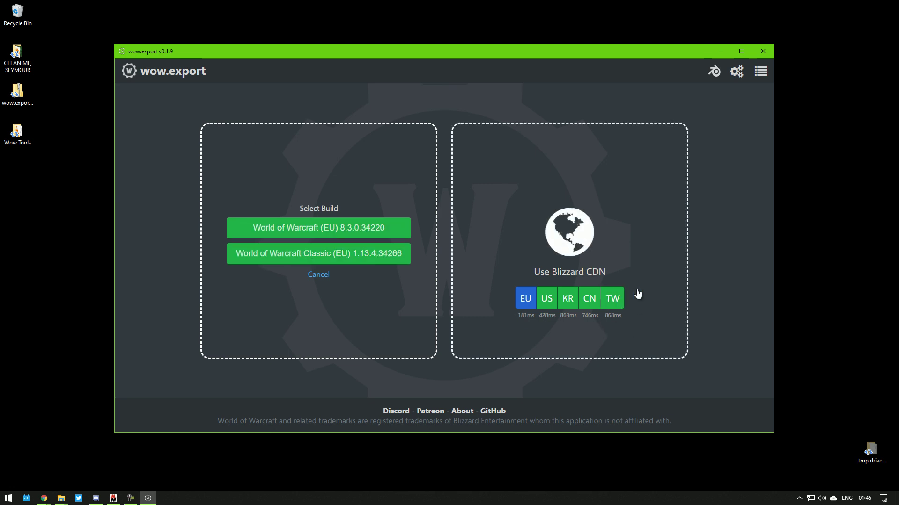
left_click(317, 228)
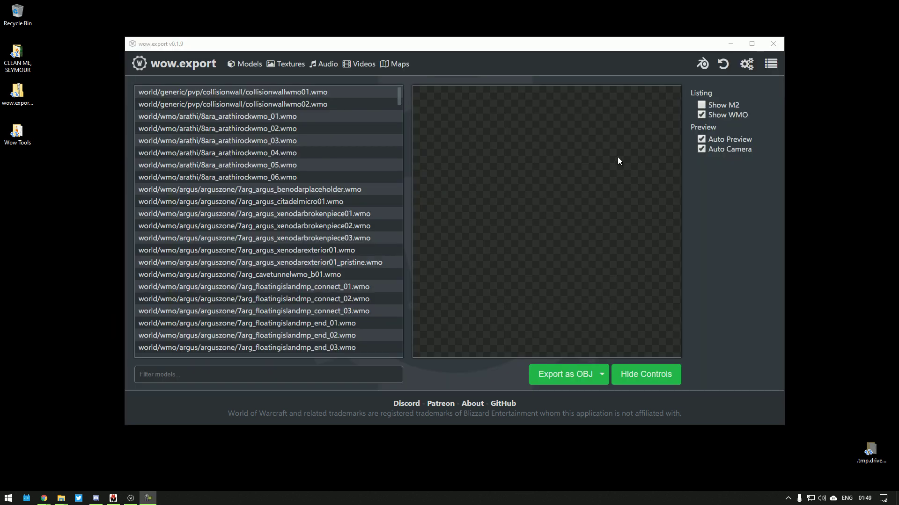
- Apply the export settings and auto-install the Blender 2.8 add-on, returning to Models
left_click(747, 64)
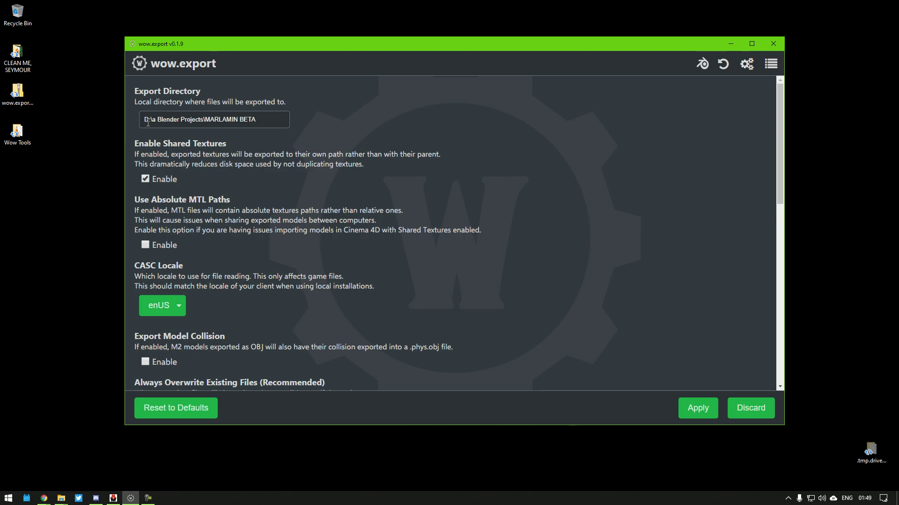
left_click(697, 408)
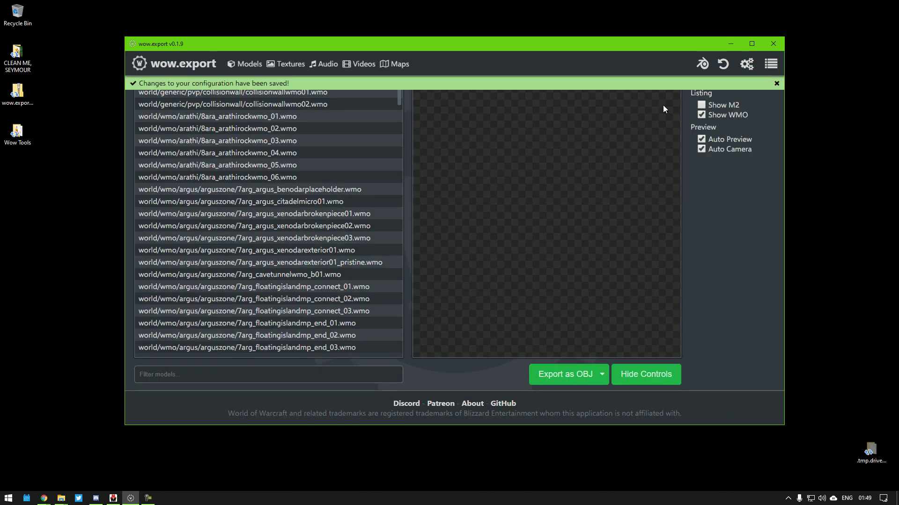
left_click(702, 65)
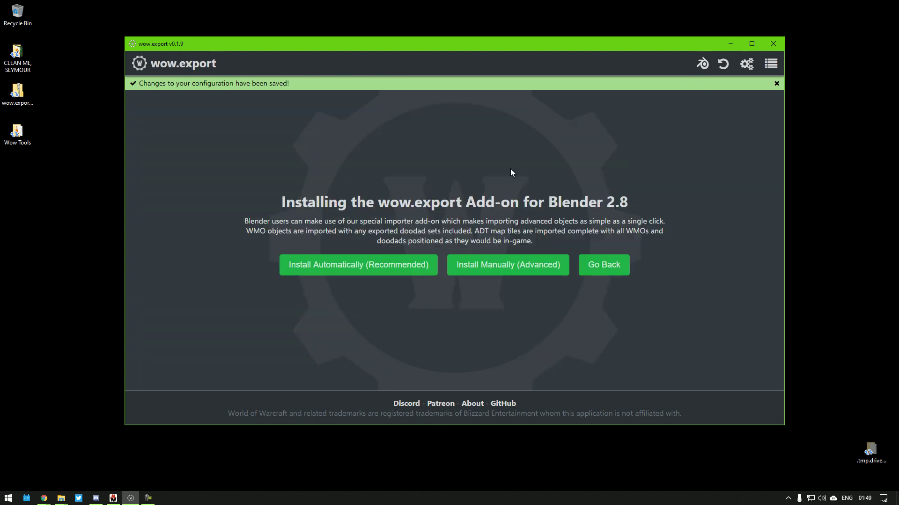
left_click(348, 270)
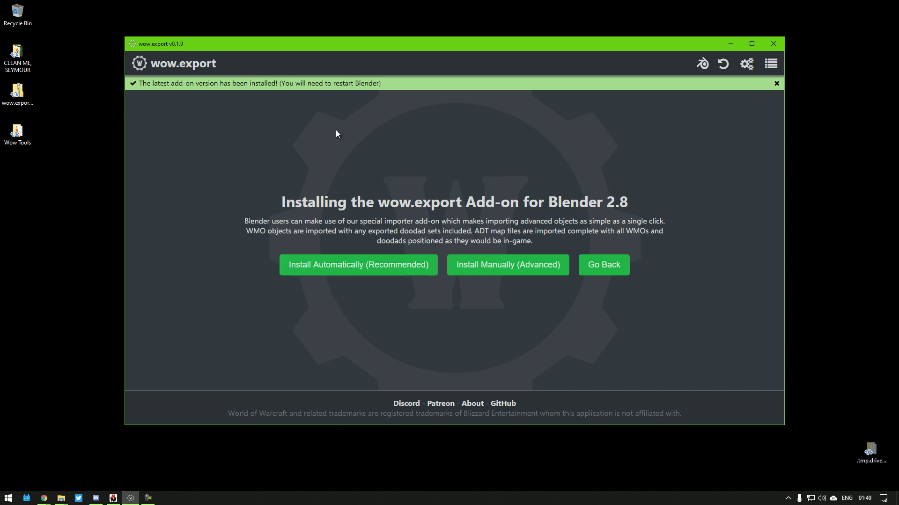
left_click(604, 266)
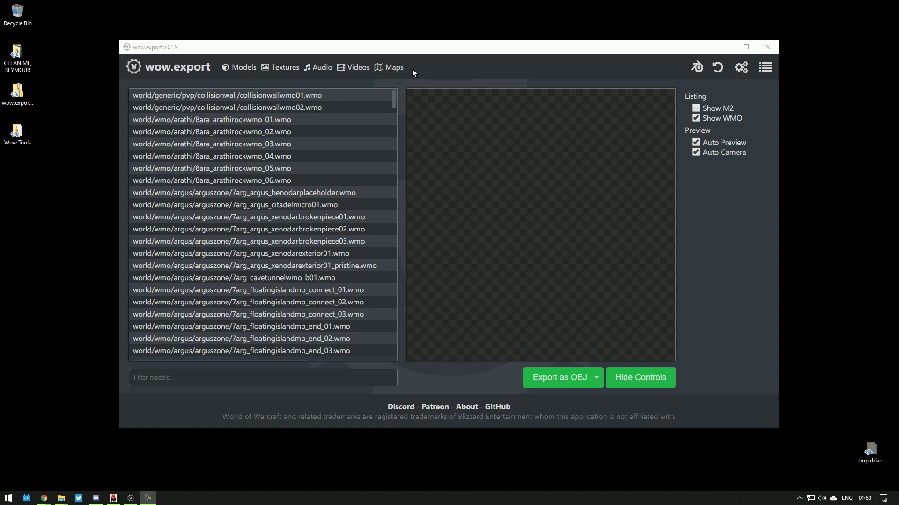
left_click(280, 68)
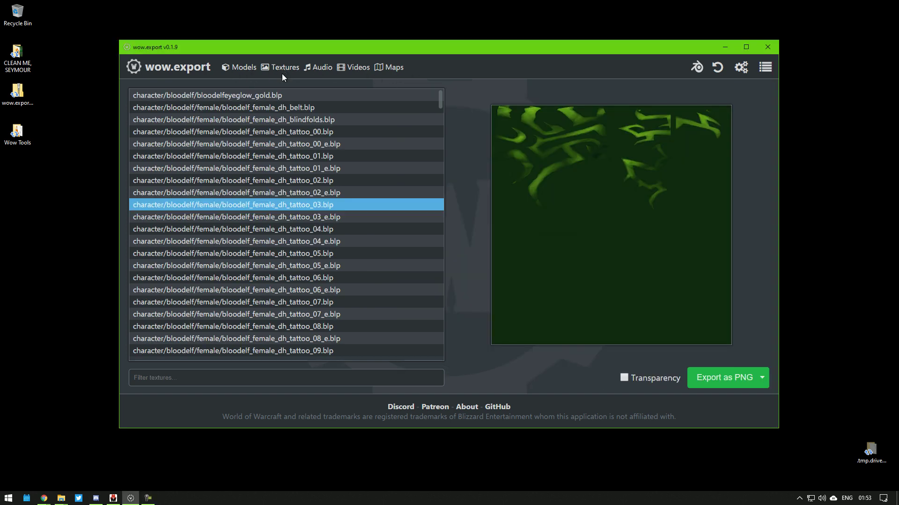
left_click(626, 377)
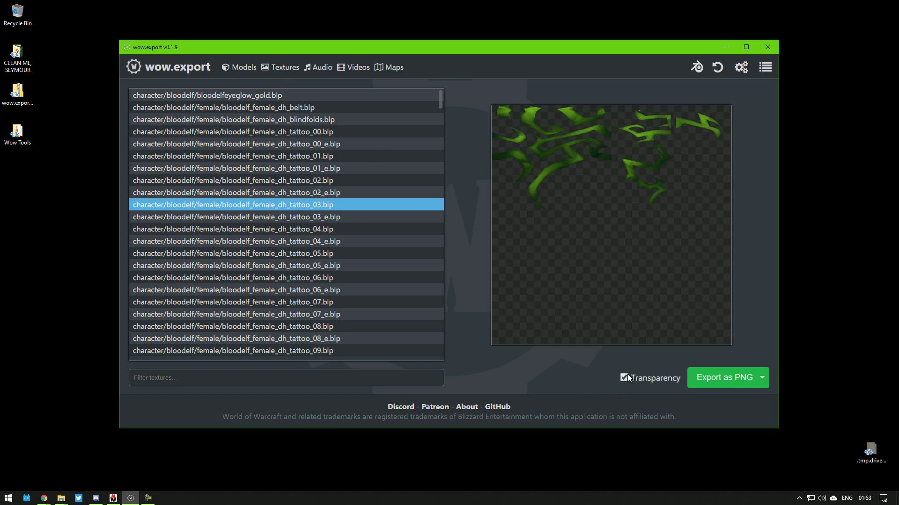
left_click(625, 376)
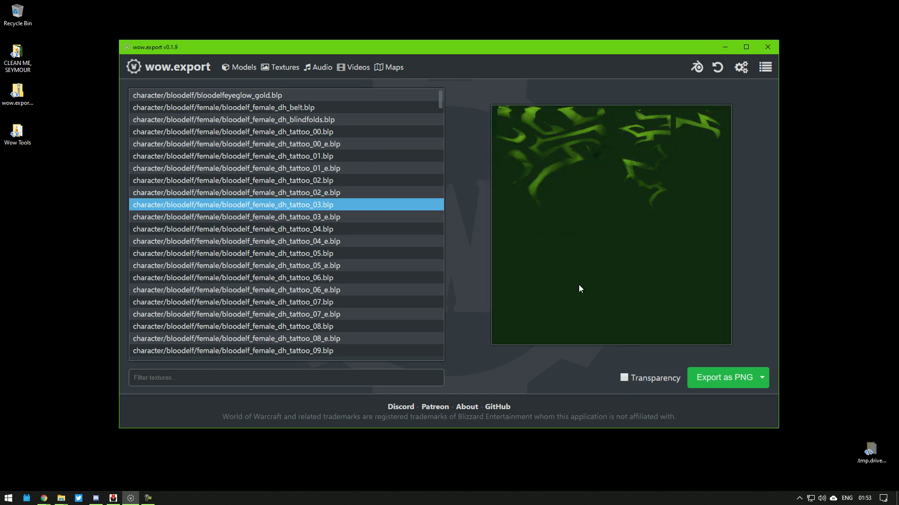
left_click(322, 70)
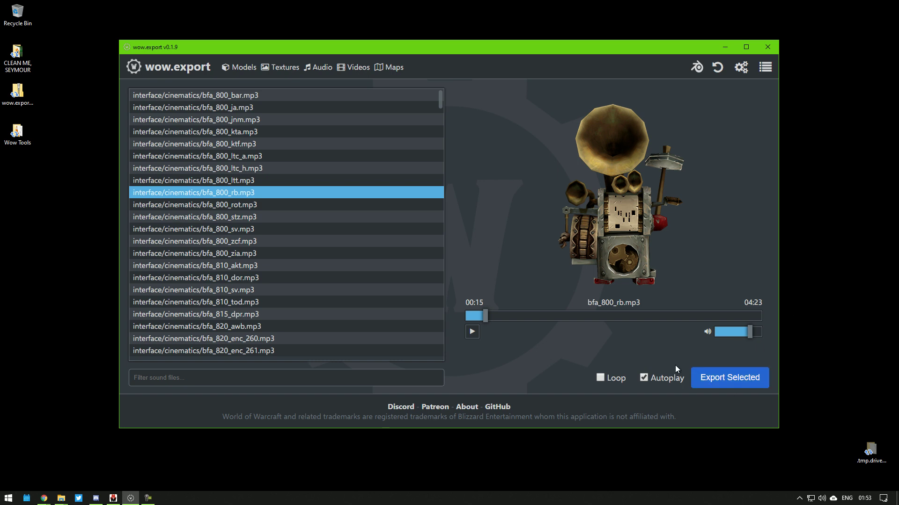
left_click(354, 67)
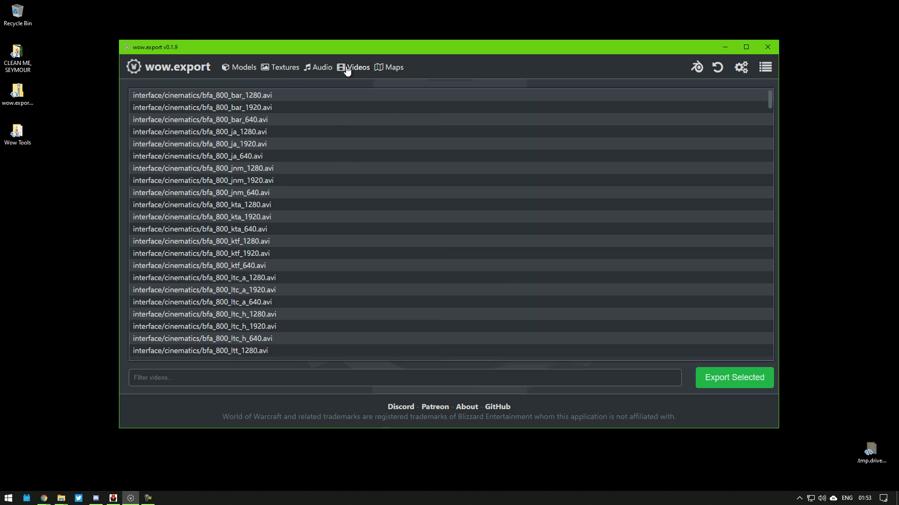
left_click(195, 192)
left_click(239, 229)
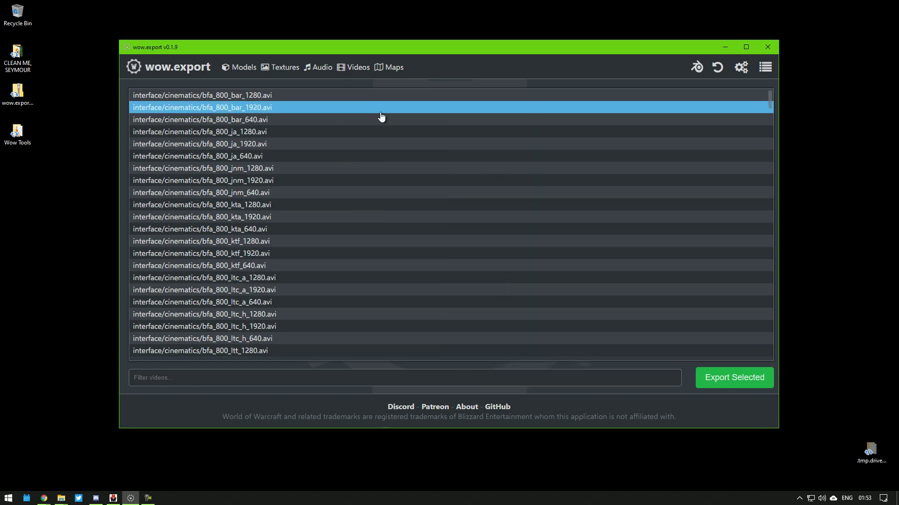
left_click(393, 68)
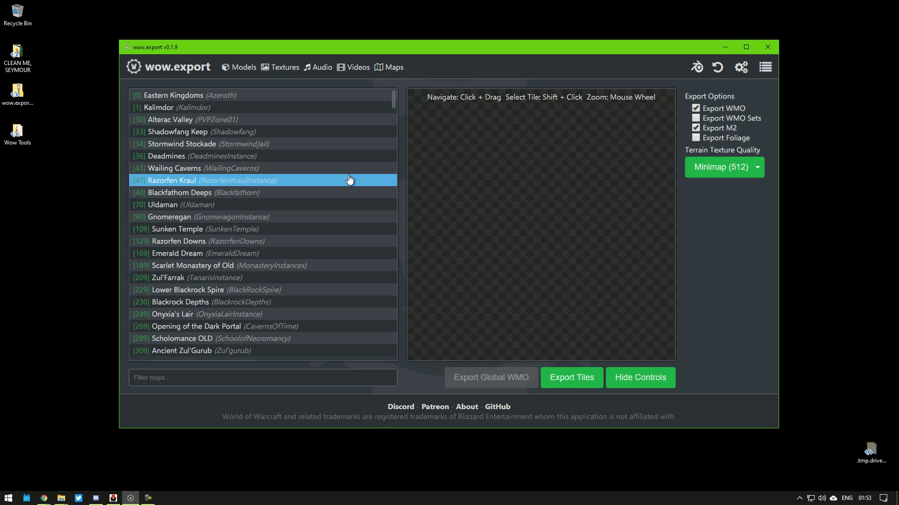
left_click(241, 69)
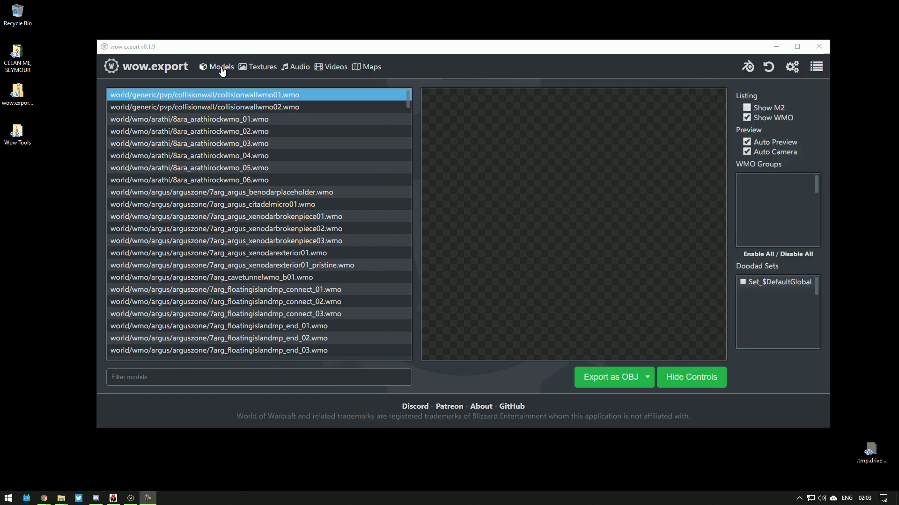
- Filter by 'pirate' to preview 8pi_kultiras_house02.wmo, then change the filter to single_a_core_h
left_click(222, 69)
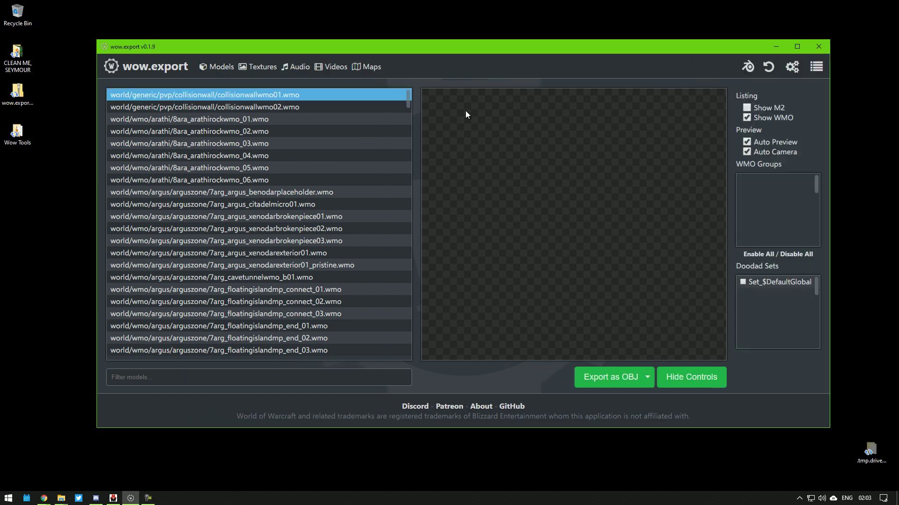
mouse_move(412, 105)
left_mouse_down()
mouse_move(411, 210)
mouse_move(416, 94)
left_mouse_up()
type("pirate")
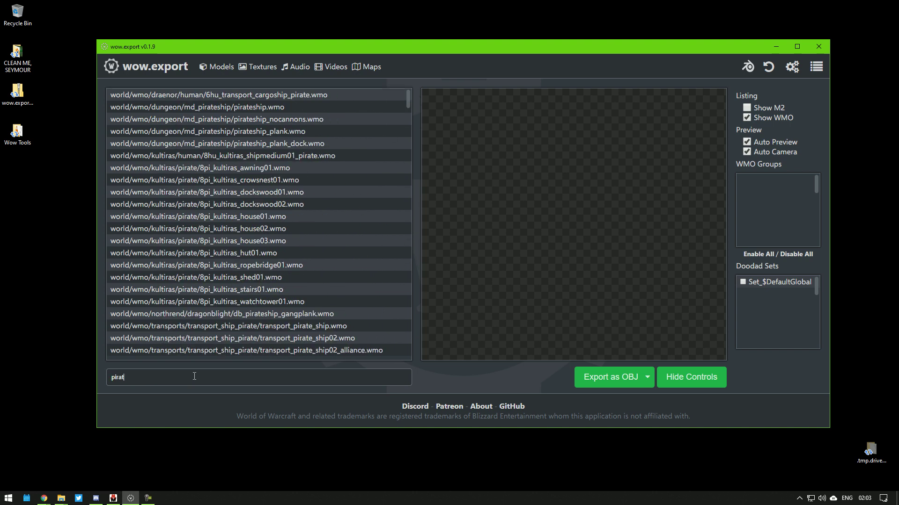
left_click(220, 229)
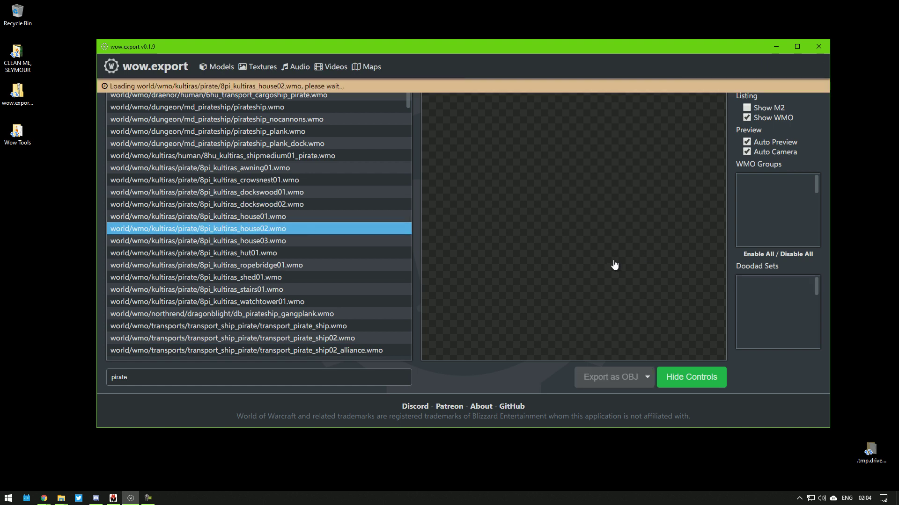
left_click_drag(600, 263, 468, 262)
left_click_drag(203, 375, 74, 374)
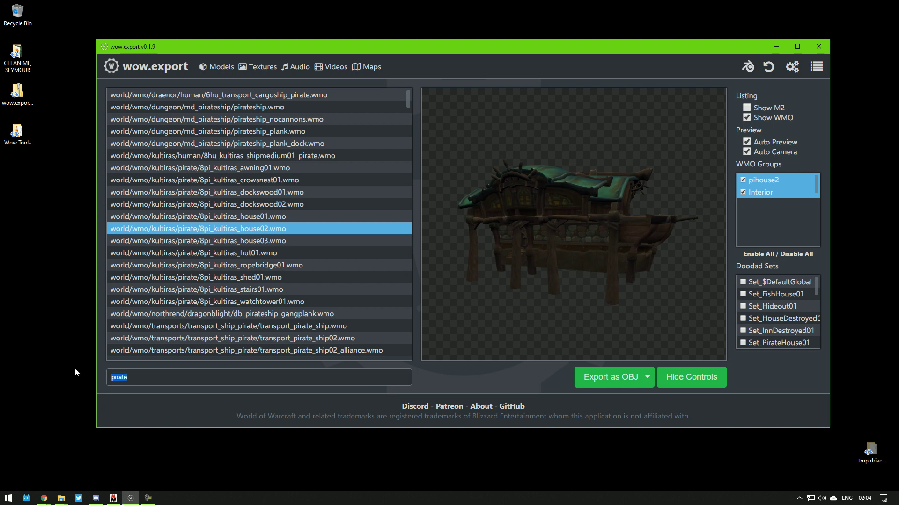
type("single_a_core_h")
- Preview the Suramar building maximized, with Single_A_Core_D_00 hidden and only Interior_AH showing
left_click(227, 95)
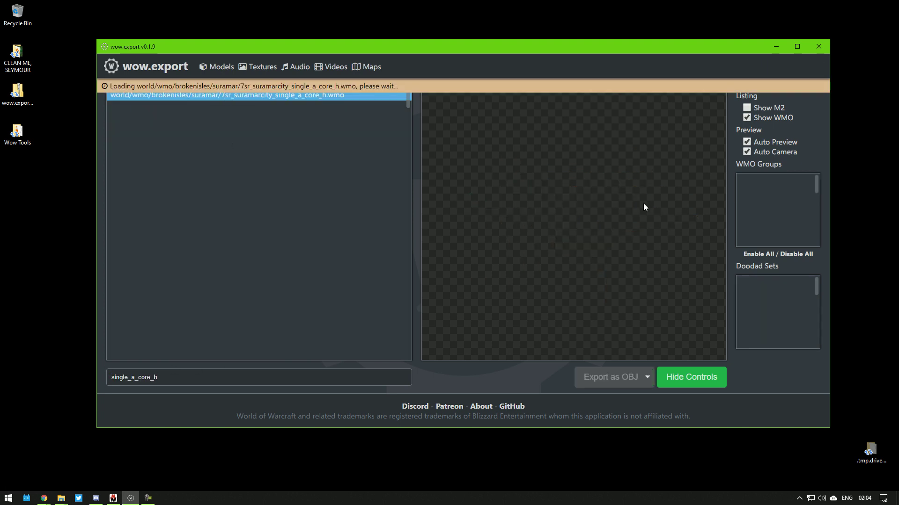
left_click(797, 46)
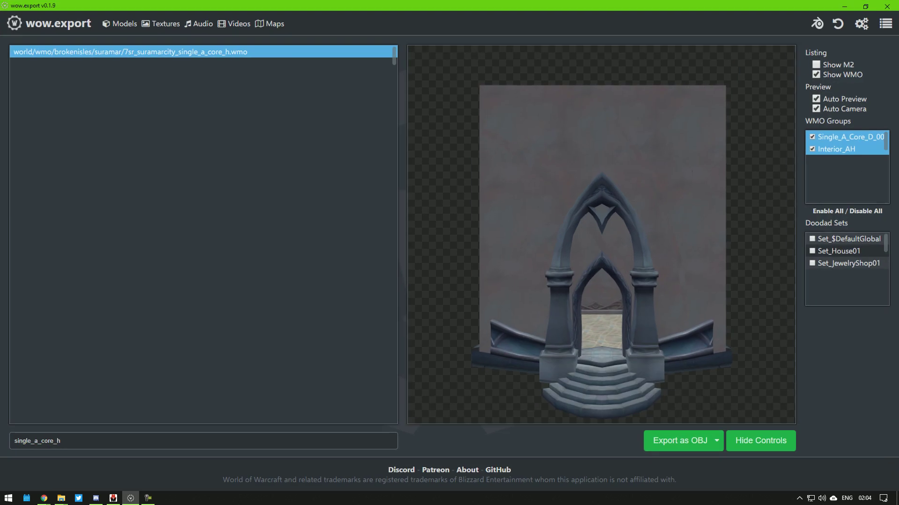
left_click(812, 136)
left_click(813, 149)
left_click(813, 150)
scroll(621, 283, "up", 3)
left_click_drag(622, 283, 634, 282)
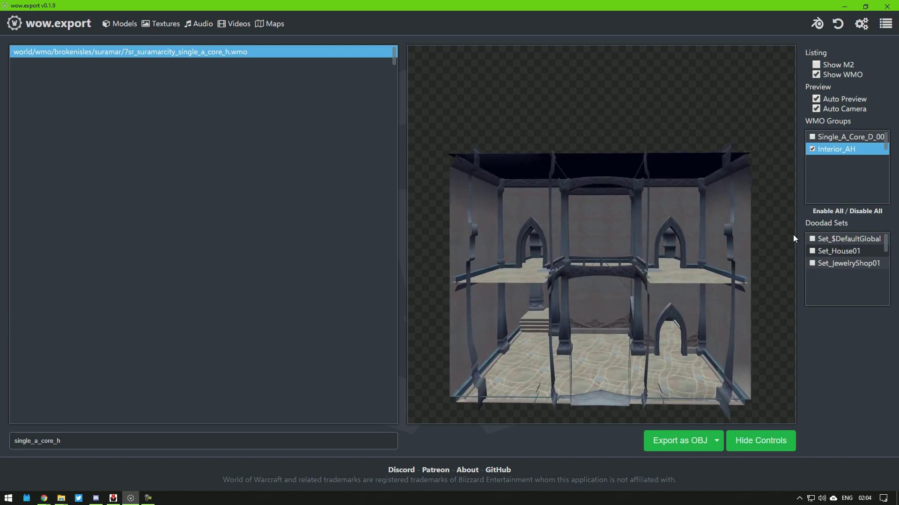
- Add the Set_House01 doodad set, export the building as OBJ, and launch Blender
left_click(822, 252)
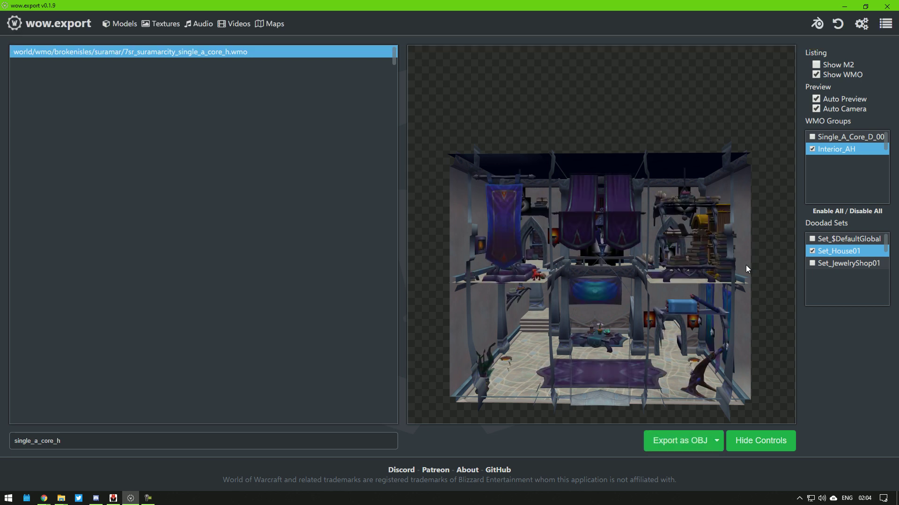
left_click(674, 446)
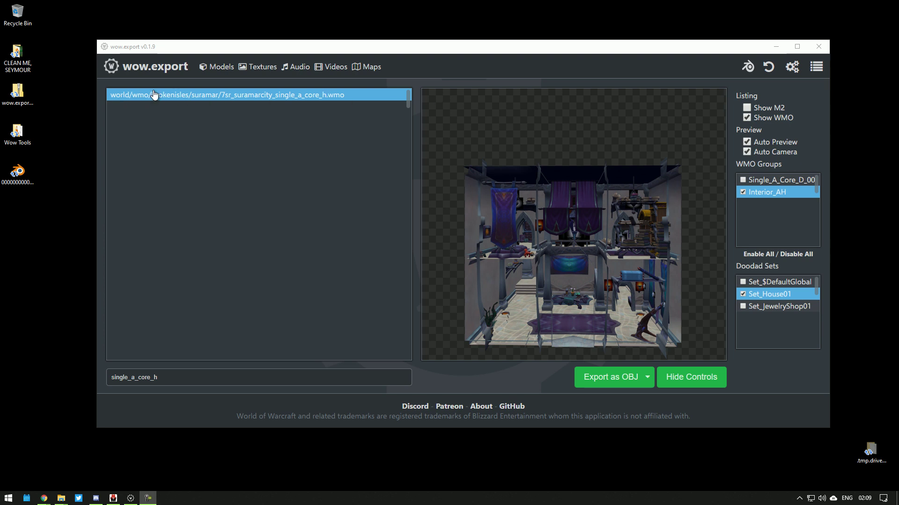
left_click(7, 502)
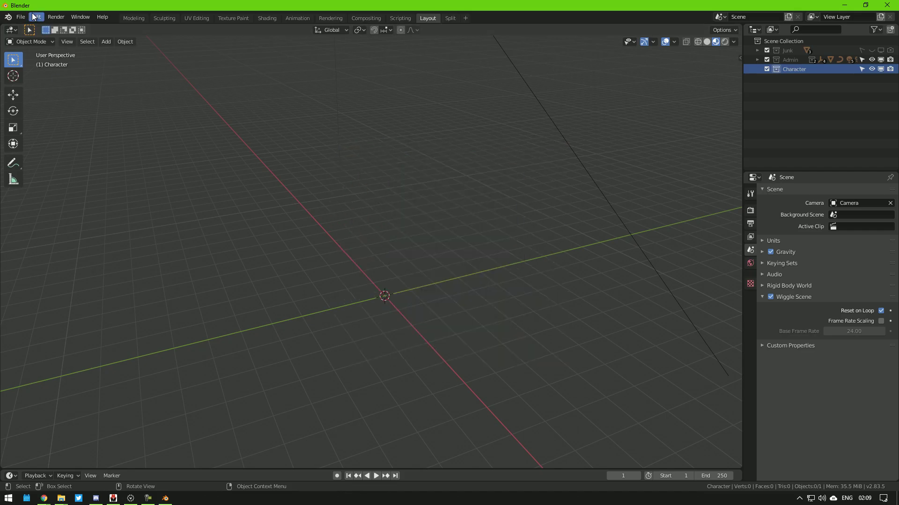
left_click(34, 17)
left_click(51, 151)
left_click_drag(246, 42, 539, 96)
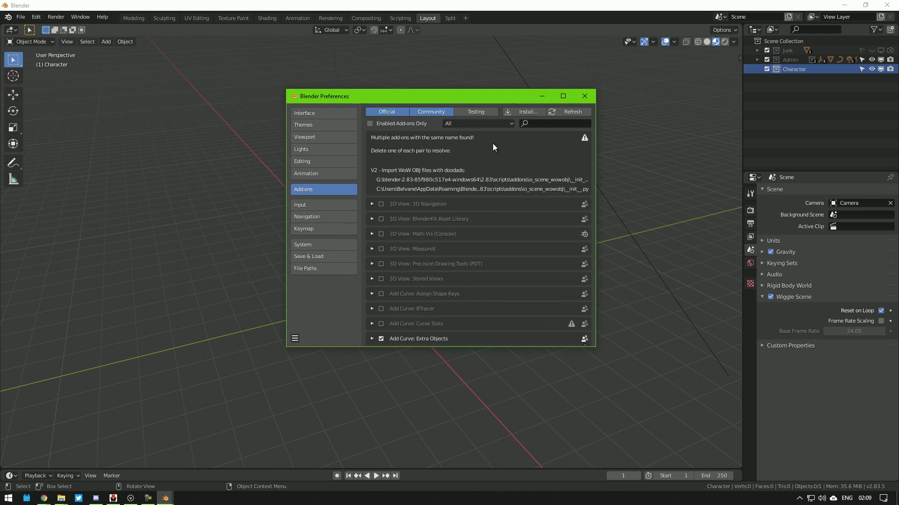
left_click(537, 124)
type("wow")
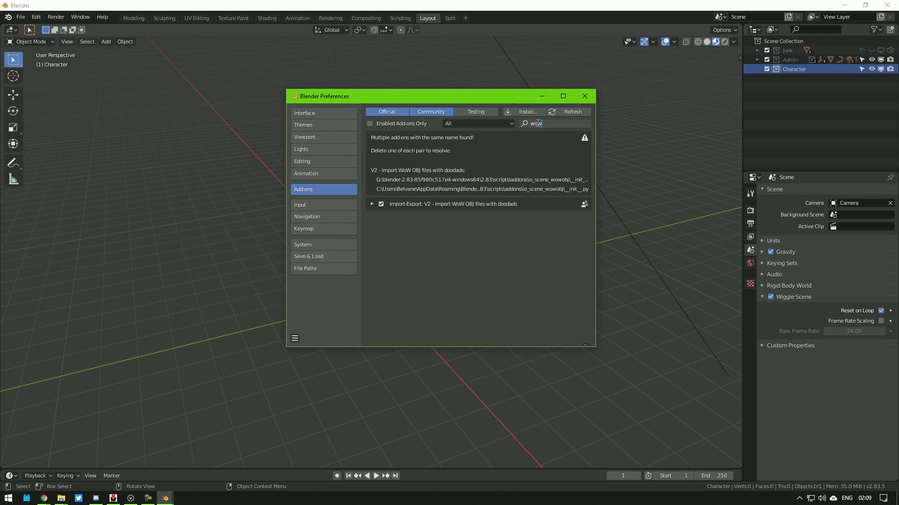
key("Return")
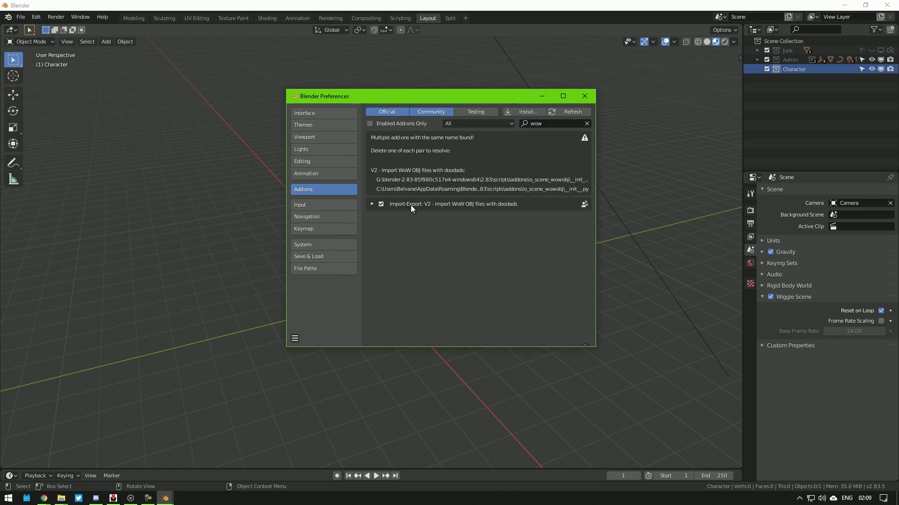
left_click(381, 204)
left_click(381, 204)
left_click(584, 96)
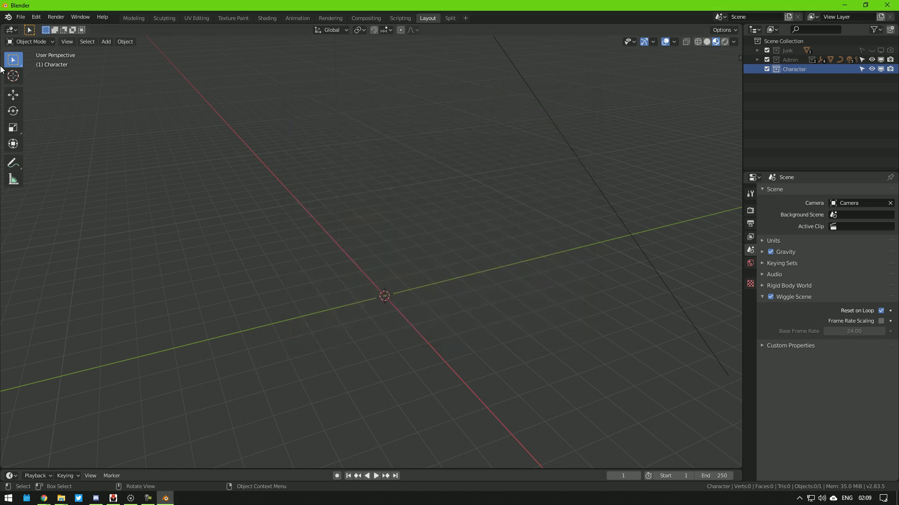
- Start a WoW OBJ (experimental) import and browse to MARLAMIN BETA\world\wmo\brokenisles\suramar
left_click(21, 18)
mouse_move(32, 143)
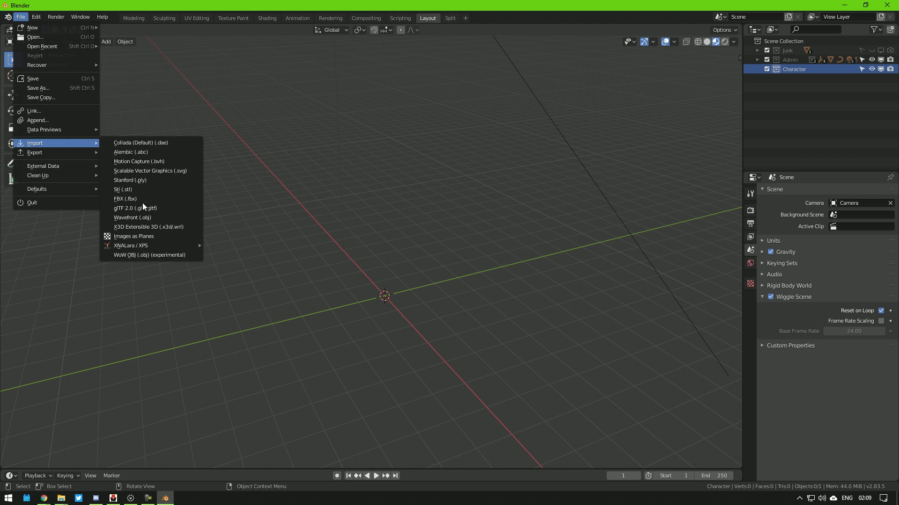
left_click(145, 256)
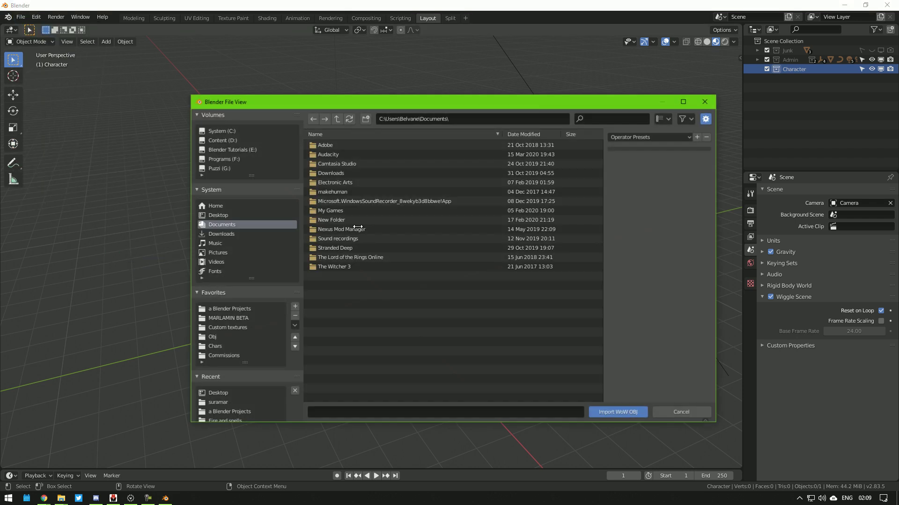
left_click(230, 317)
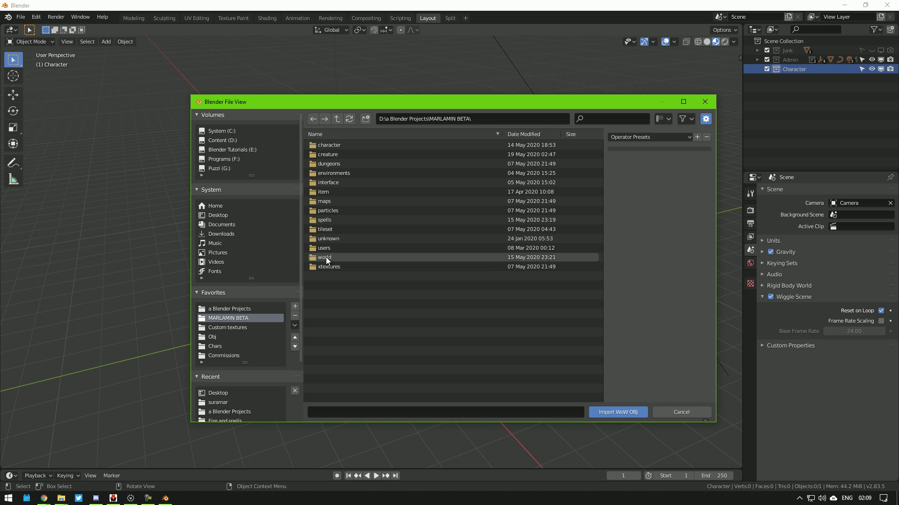
double_click(324, 257)
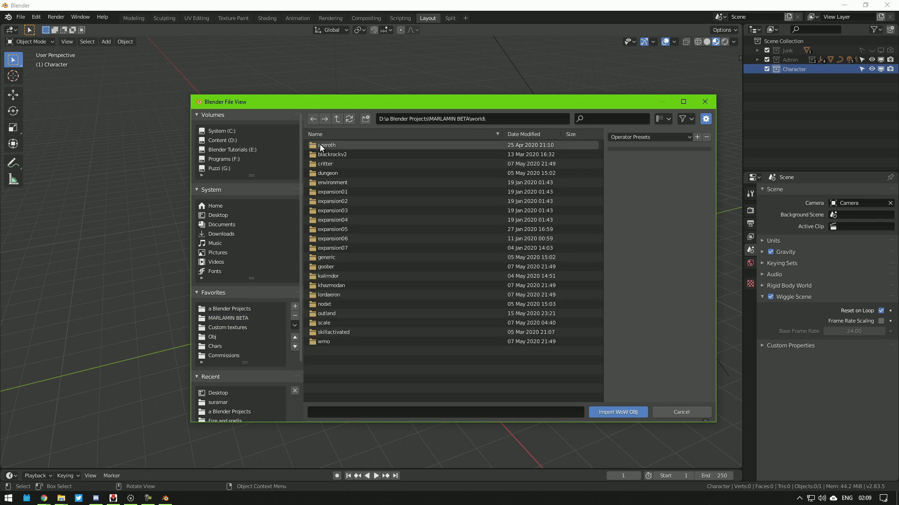
left_click(336, 119)
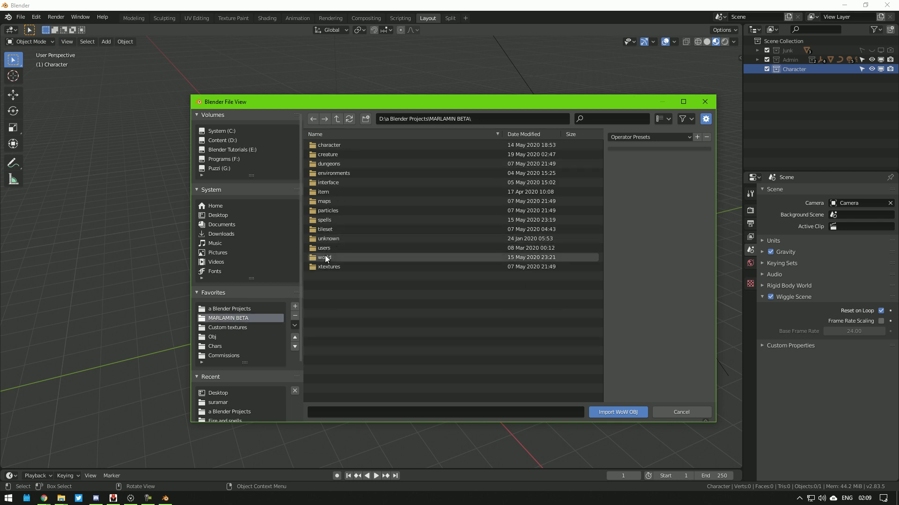
double_click(325, 256)
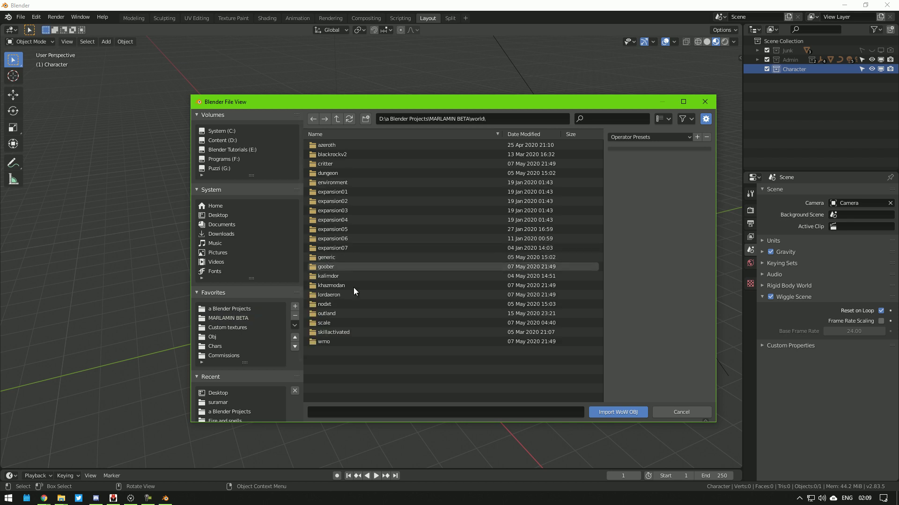
double_click(324, 342)
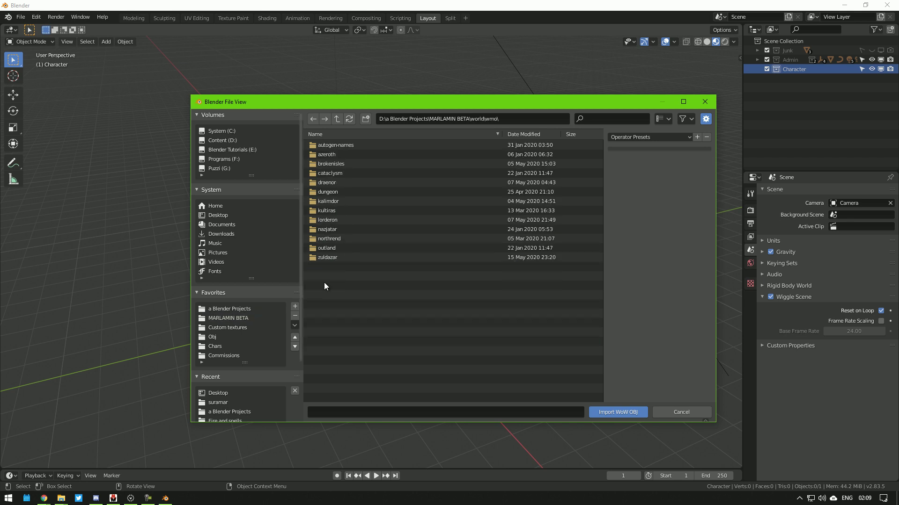
double_click(332, 162)
double_click(328, 164)
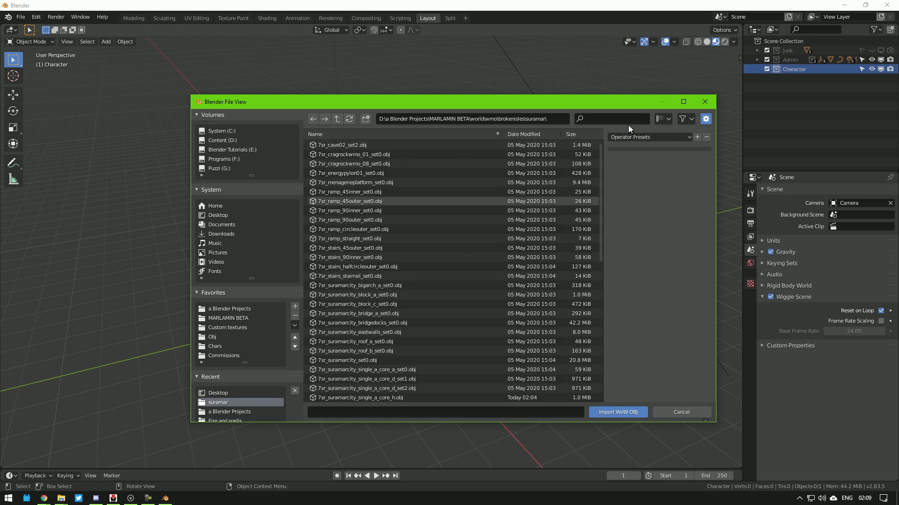
- Filter by single_a_core_h and import 7sr_suramarcity_single_a_core_h.obj
left_click(618, 117)
type("single_a_core_h")
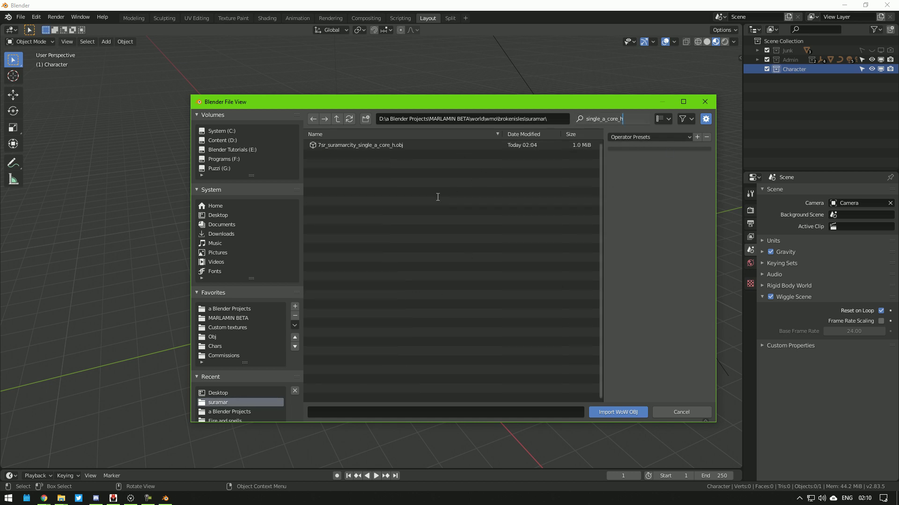
left_click(380, 146)
left_click(617, 413)
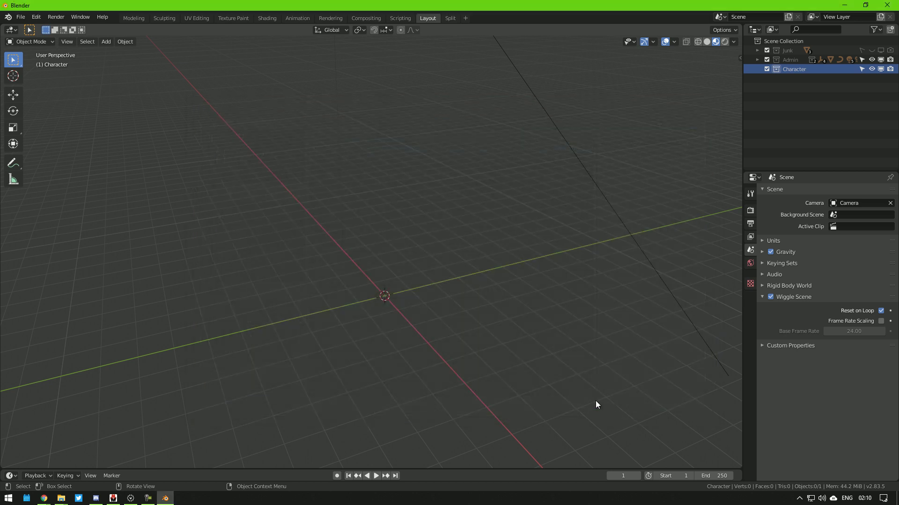
- Expand the 7sr_suramarcity_single_a_core_h object in the Outliner and select its Doodads group
scroll(510, 288, "down", 5)
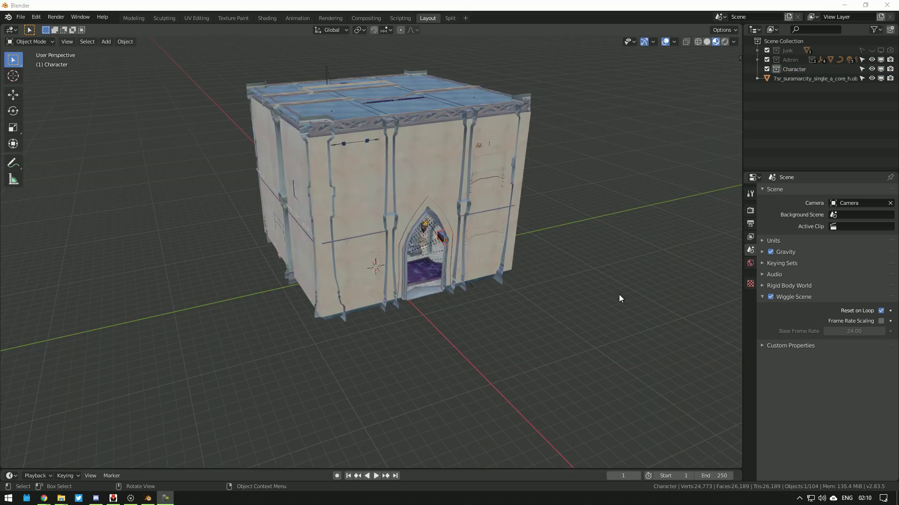
left_click(793, 78)
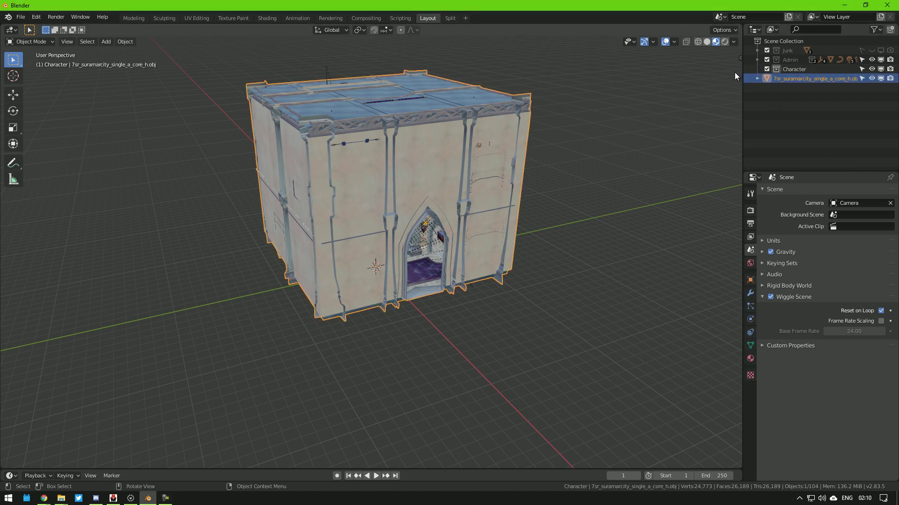
left_click(758, 79)
left_click(797, 97)
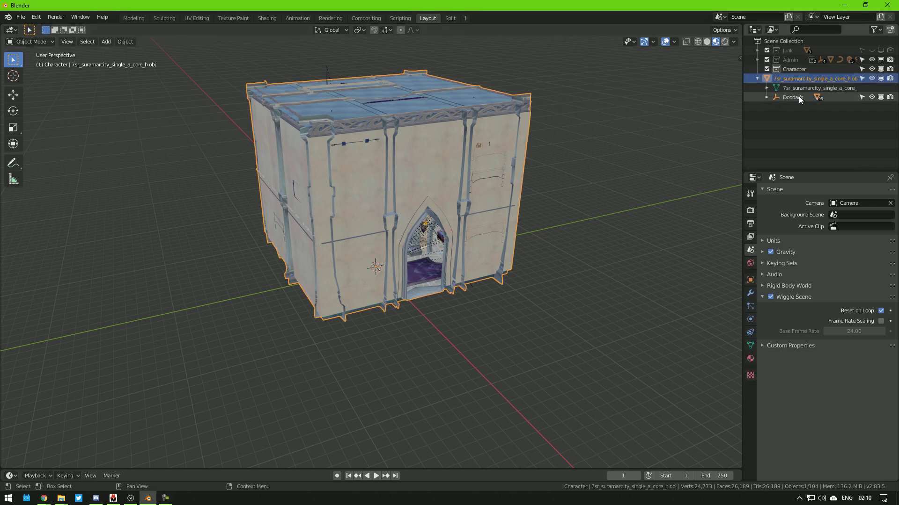
- Expand Doodads, hide the building mesh, and turn off the Relationship Lines overlay
left_click(768, 97)
left_click(872, 78)
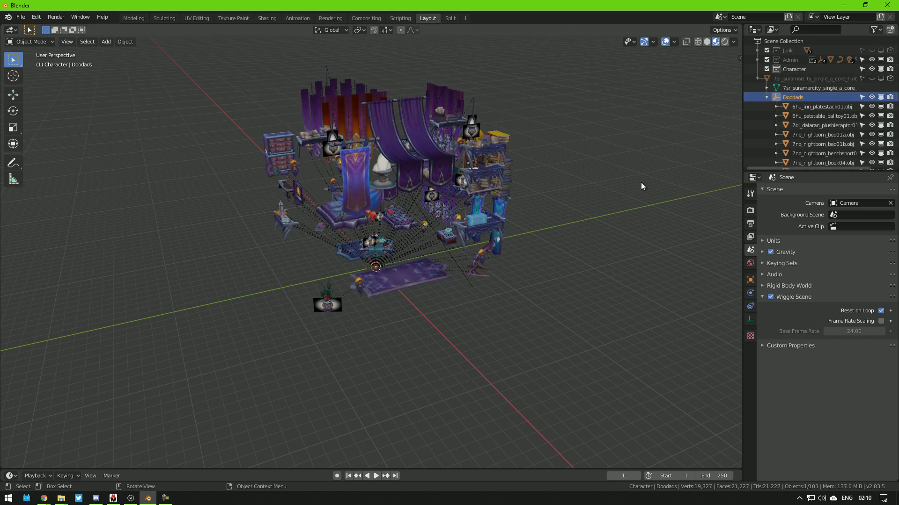
scroll(468, 253, "up", 10)
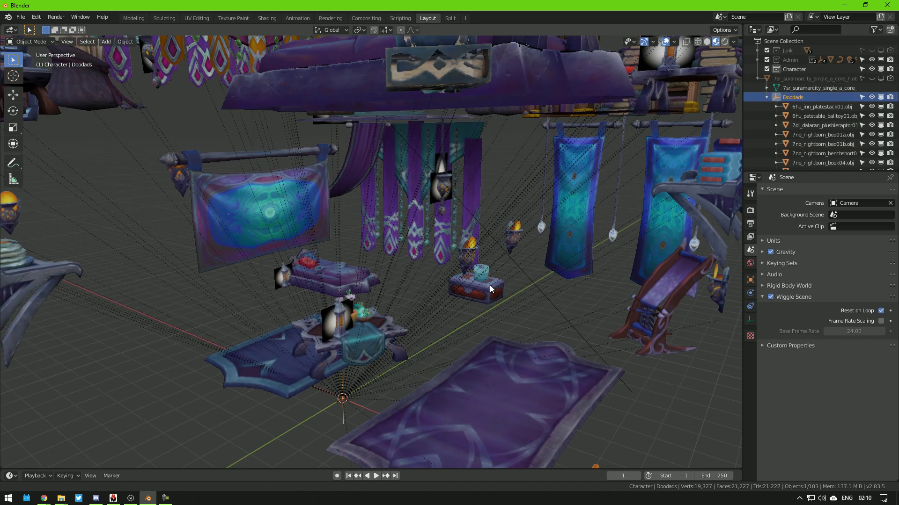
left_click(674, 41)
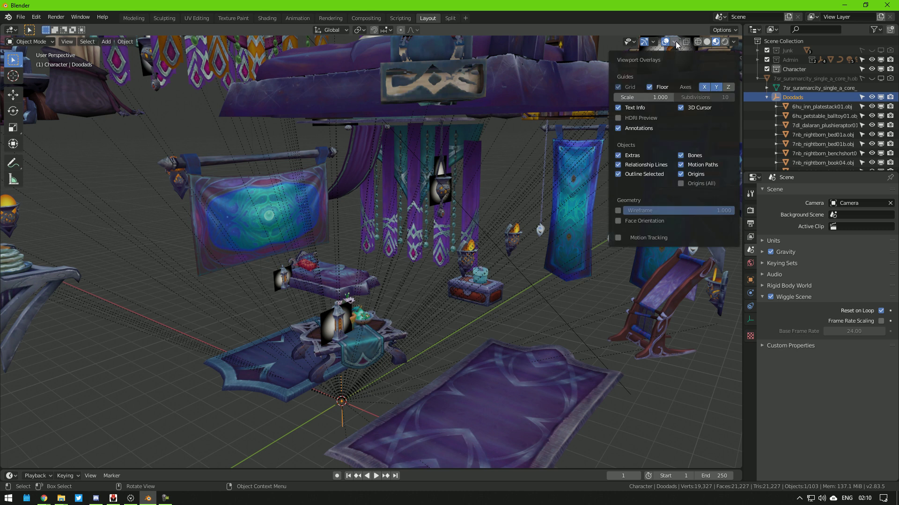
left_click(618, 165)
- Orbit around the furniture doodads and select the flower pot
middle_click_drag(617, 167, 440, 226)
middle_click_drag(423, 309, 405, 304)
scroll(421, 328, "up", 5)
scroll(421, 356, "down", 3)
left_click(416, 360)
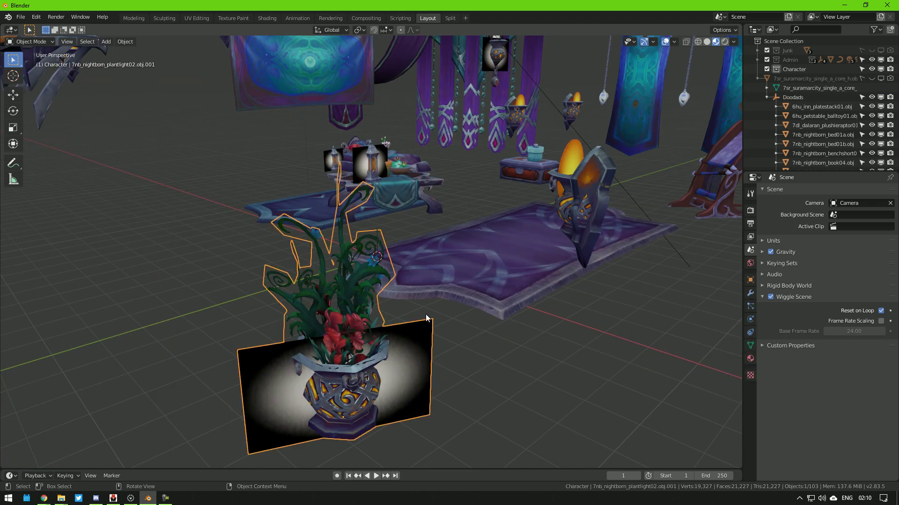
scroll(450, 285, "down", 5)
middle_click_drag(468, 262, 424, 179)
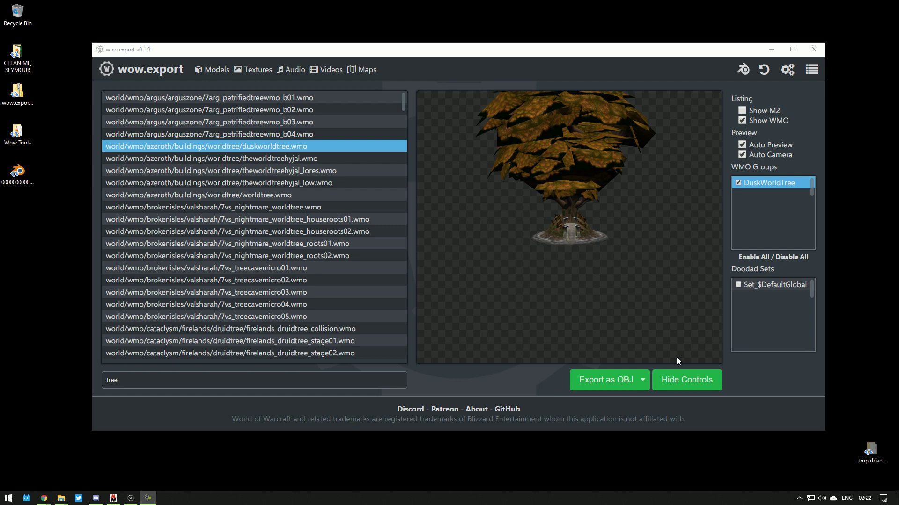
- Switch to the Maps list and preview Stormwind Stockade, then Deadmines
left_click(365, 71)
left_click(352, 147)
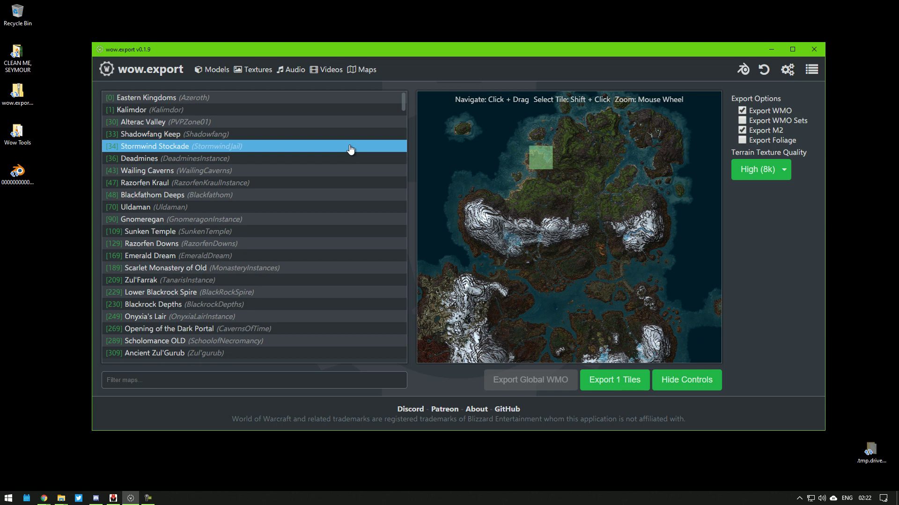
left_click(347, 159)
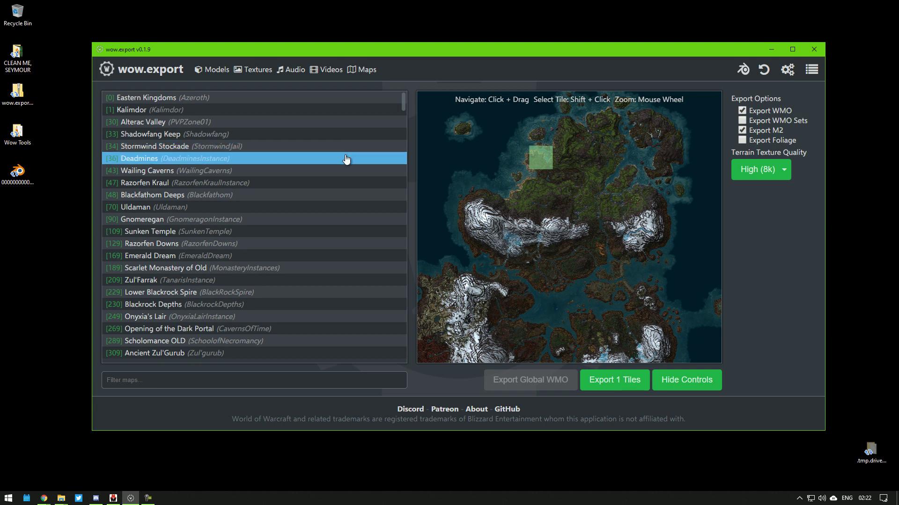
- Filter the maps list to 'kultir' and load the Kul Tiras map
left_click(406, 99)
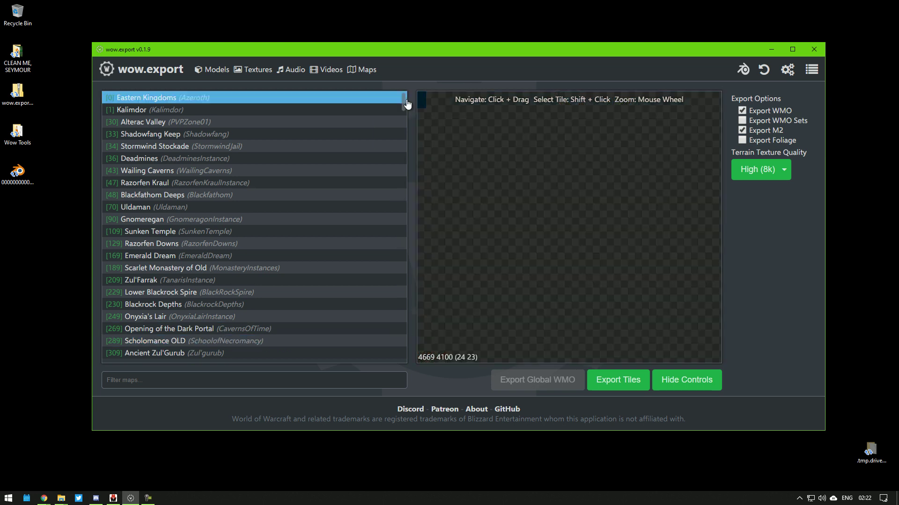
left_click_drag(403, 100, 389, 37)
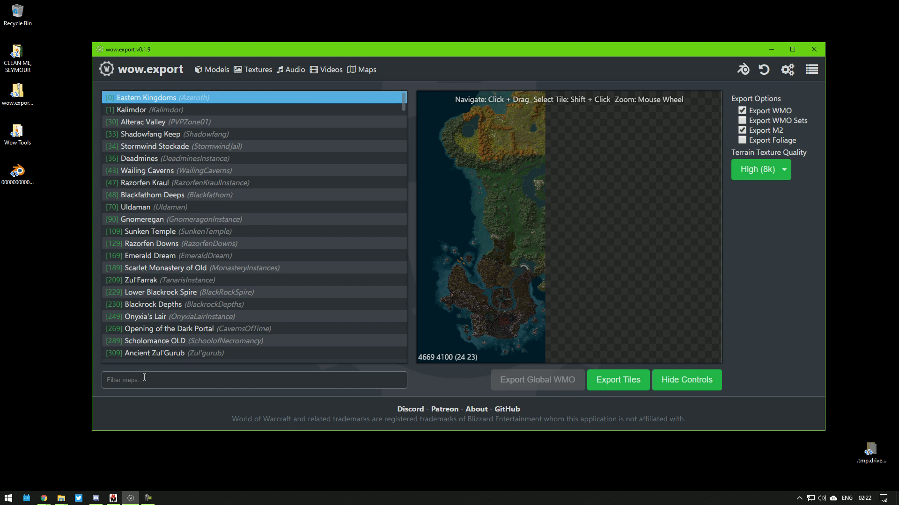
type("kultir")
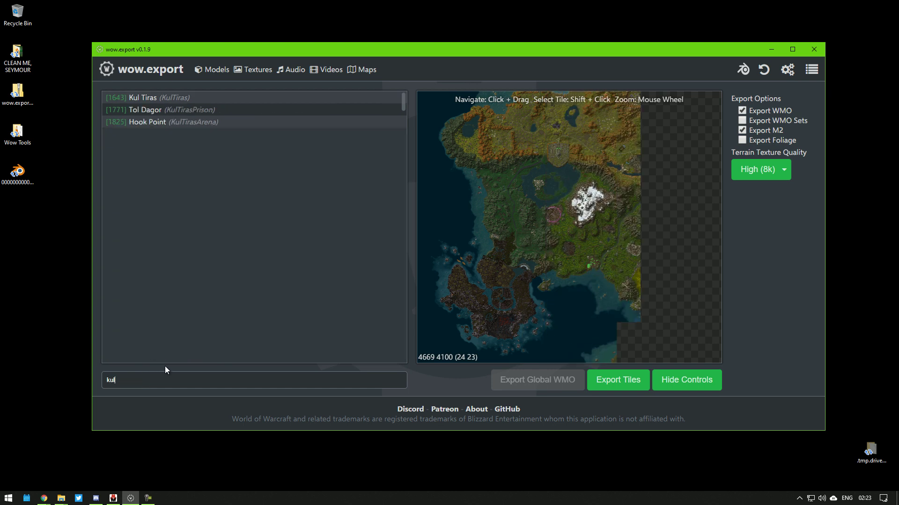
left_click(128, 100)
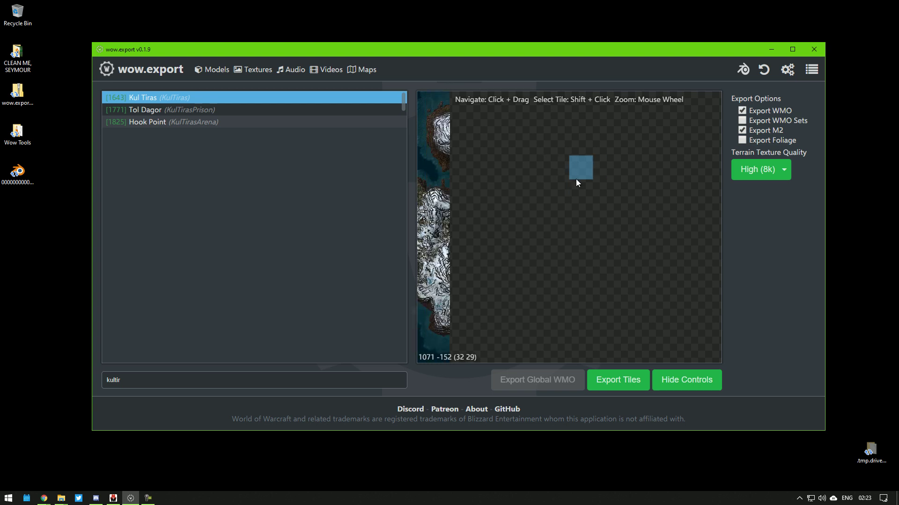
- Mark tile 29 25 in the north-west for export, unmarking the wrongly chosen tile
left_click(575, 176, "shift")
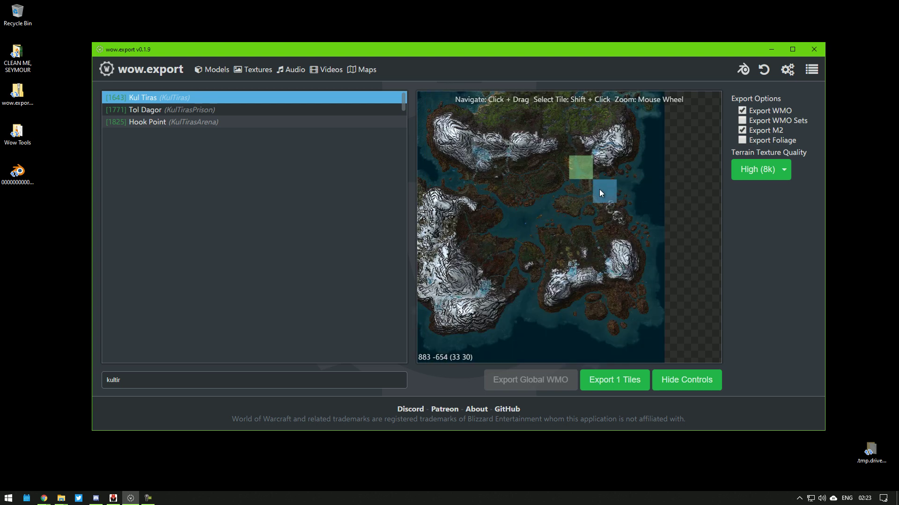
left_click_drag(626, 206, 637, 281)
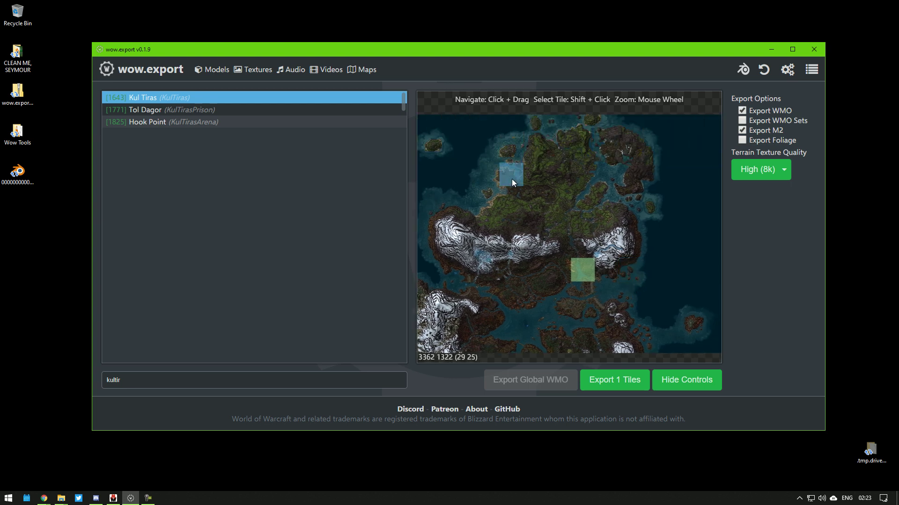
left_click(591, 267, "shift")
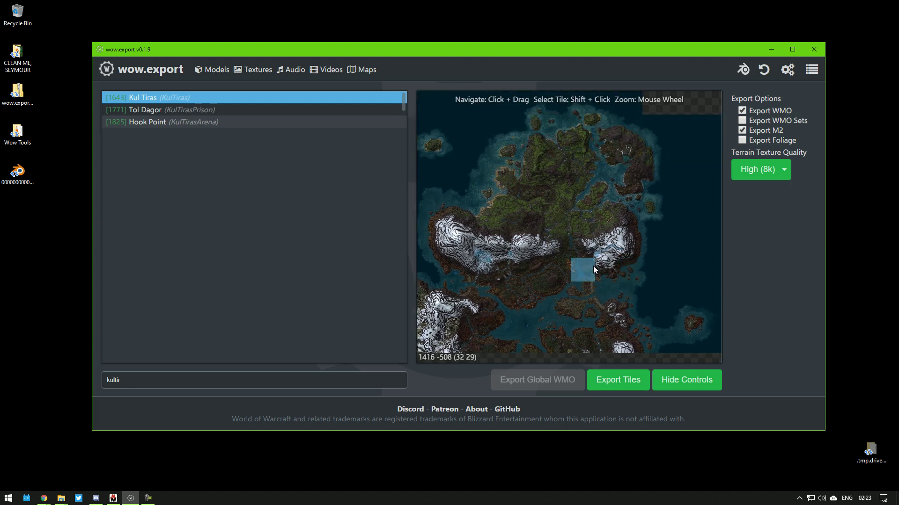
left_click(511, 177, "shift")
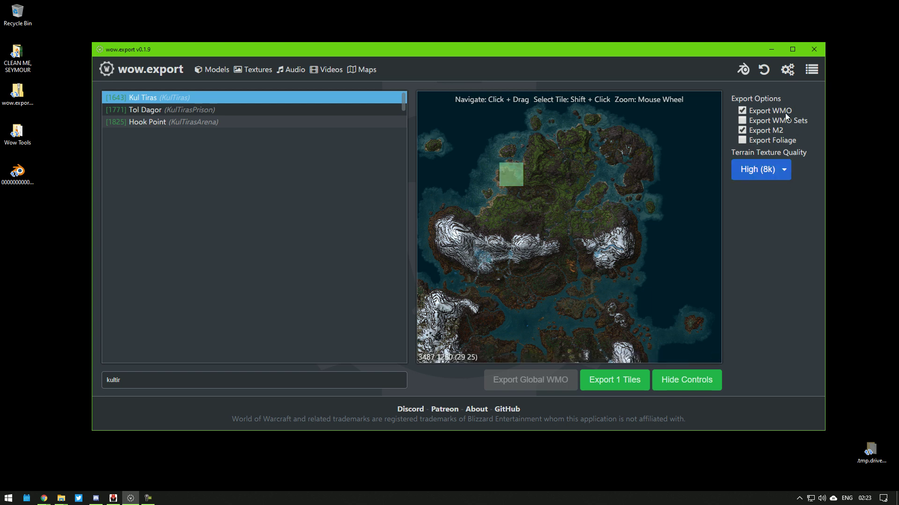
left_click(777, 174)
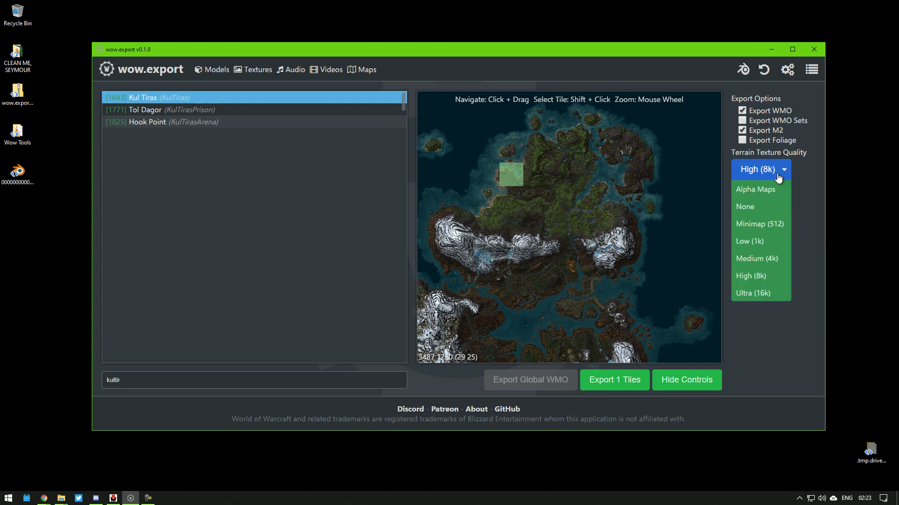
left_click(752, 277)
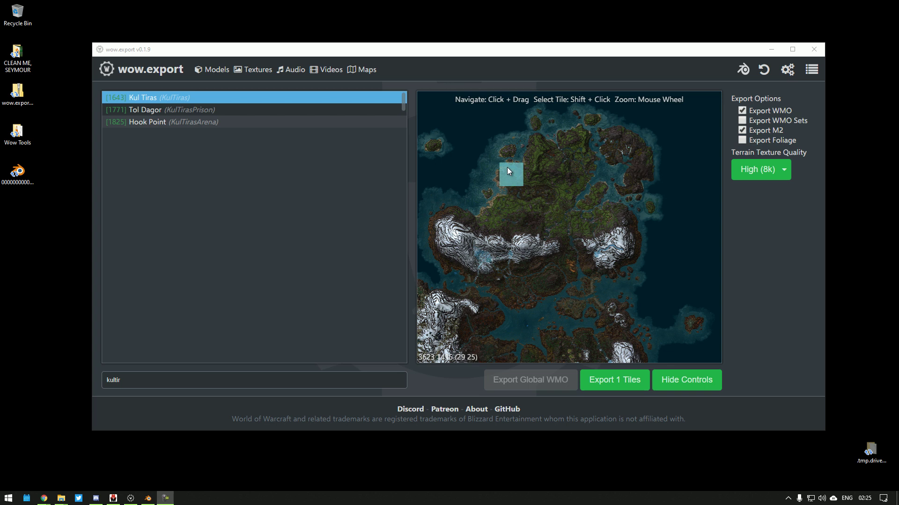
- Import adt_29_25.obj from MARLAMIN BETA > maps > kultiras with the WoW OBJ importer
left_click(148, 499)
left_click(16, 18)
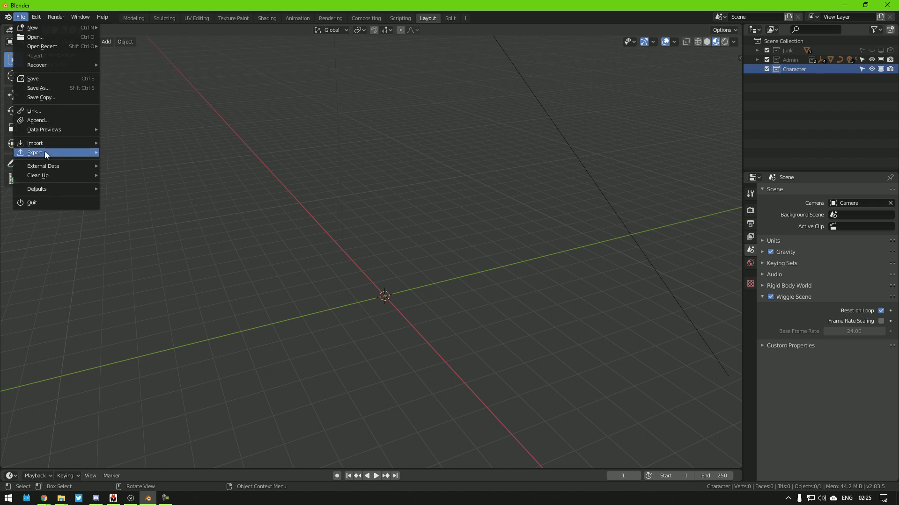
mouse_move(41, 148)
left_click(139, 255)
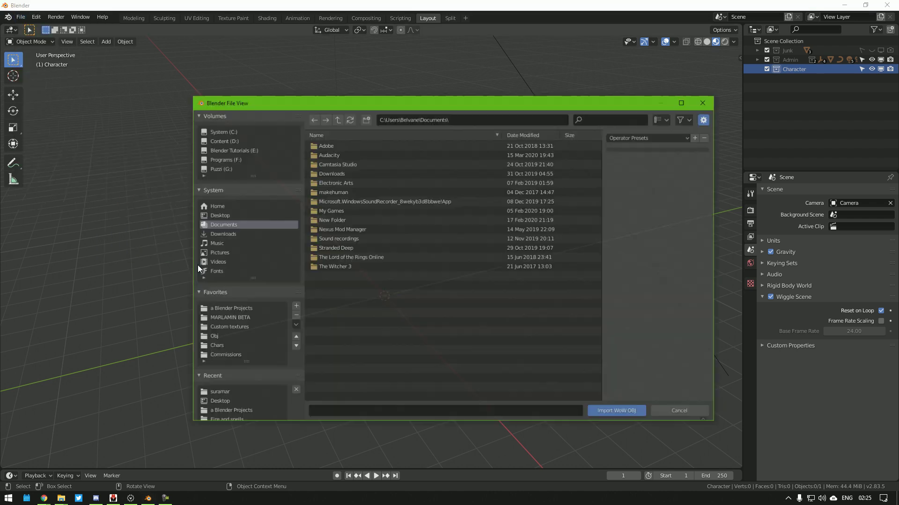
left_click(228, 318)
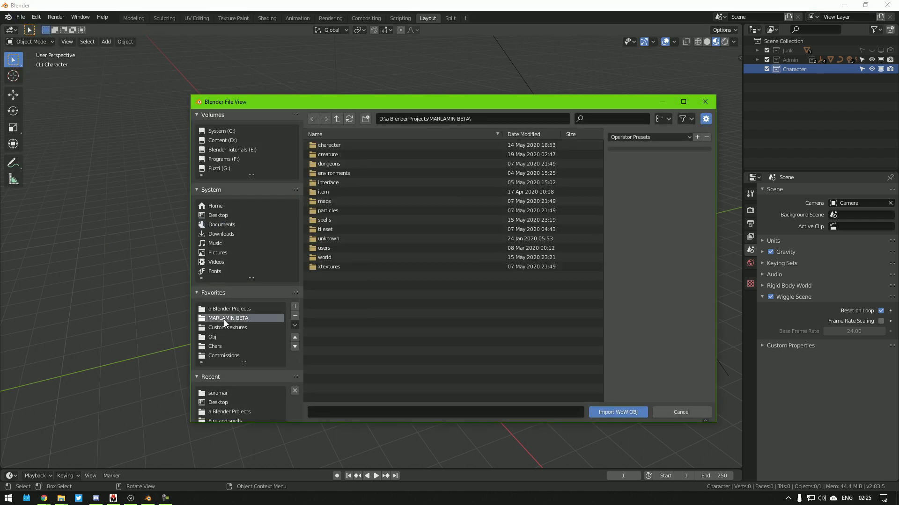
double_click(327, 202)
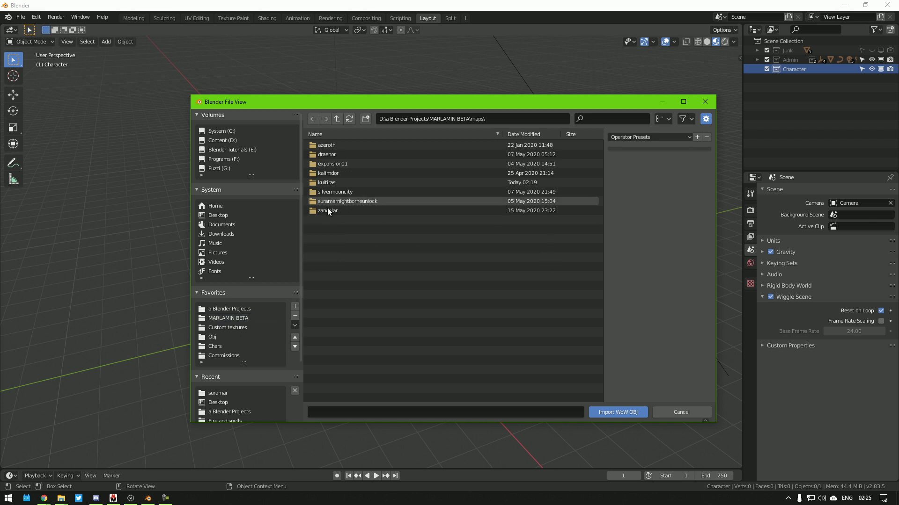
double_click(330, 182)
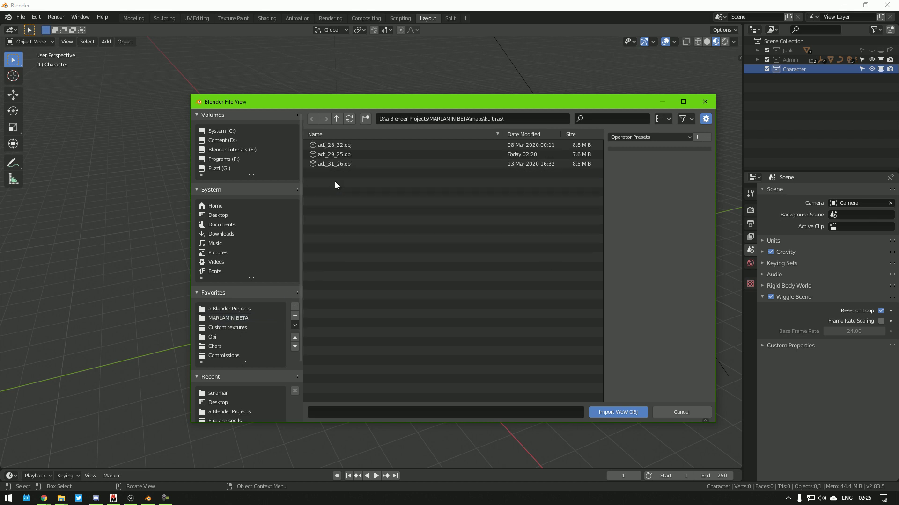
left_click(327, 153)
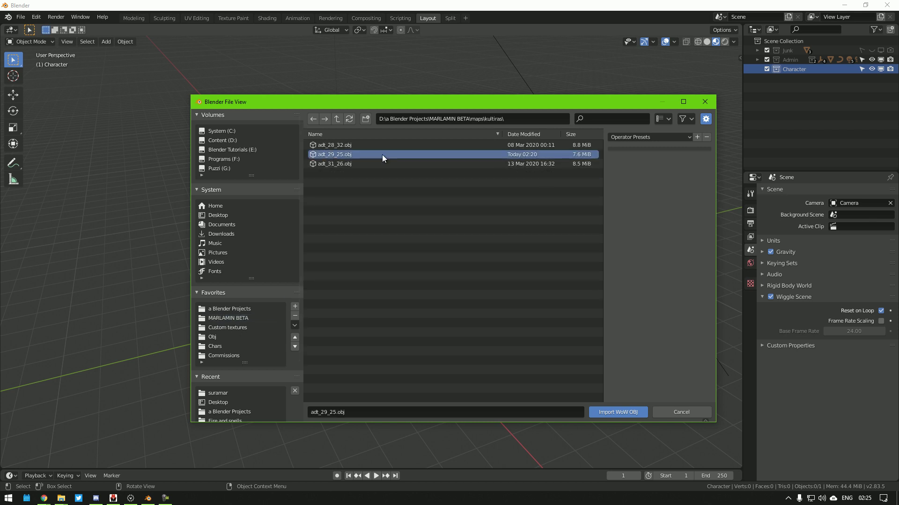
left_click(615, 414)
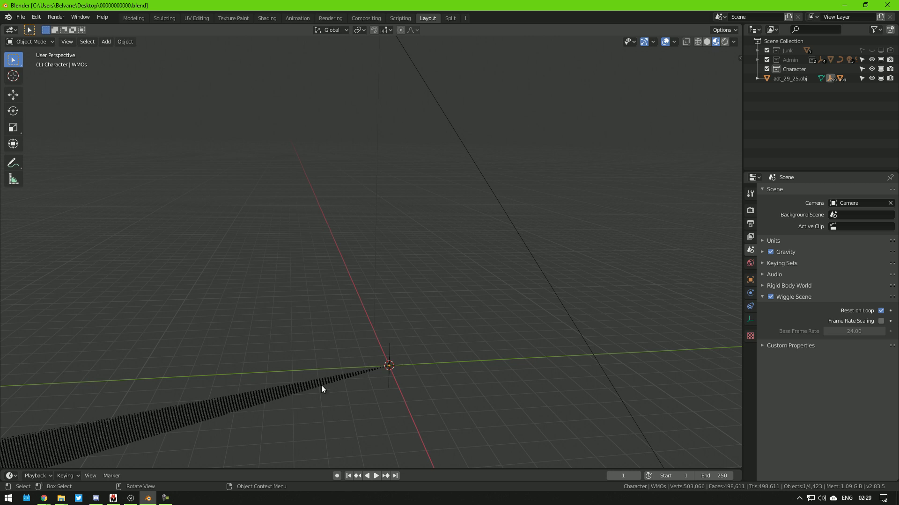
- Select adt_29_25.obj, frame it, and orbit to look down over the fortress and beaches
left_click(789, 79)
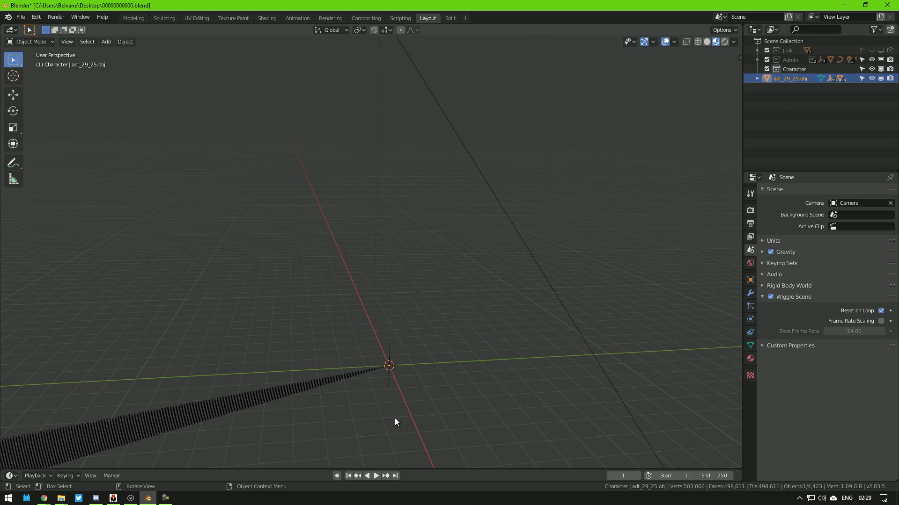
key("KP_Decimal")
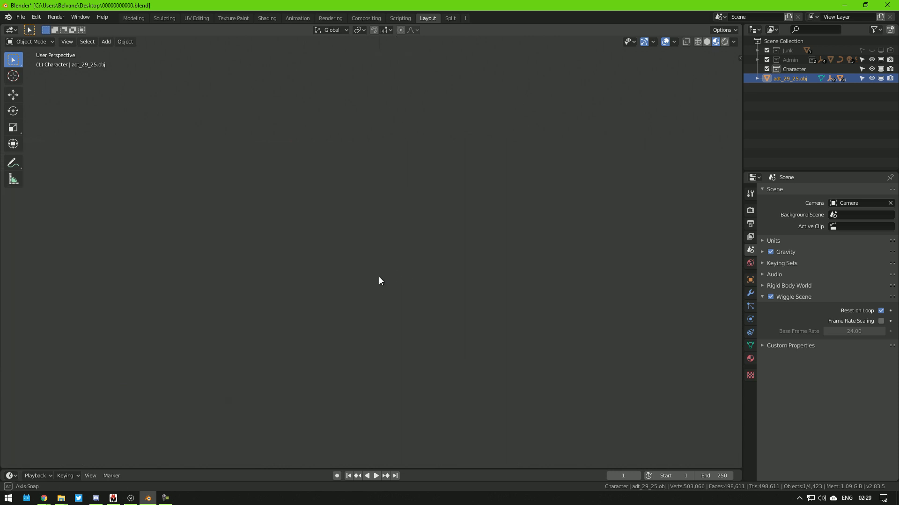
key("KP_0")
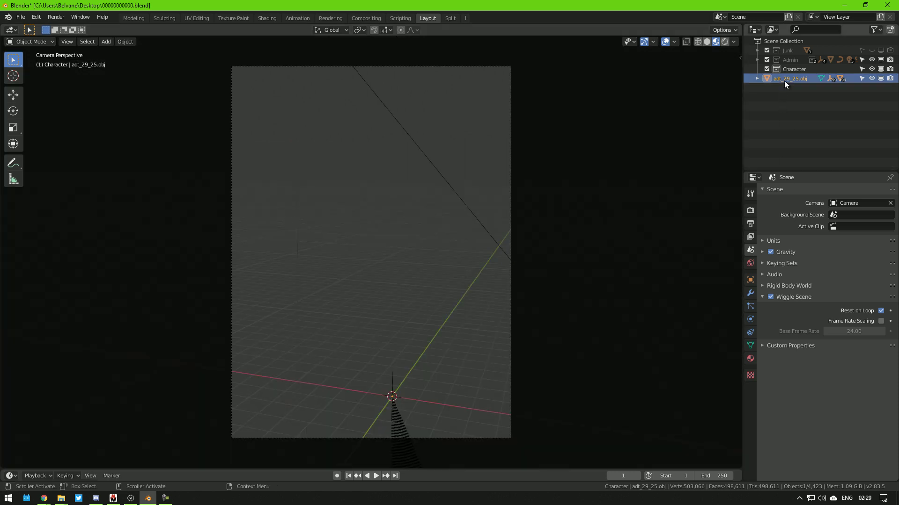
key("KP_0")
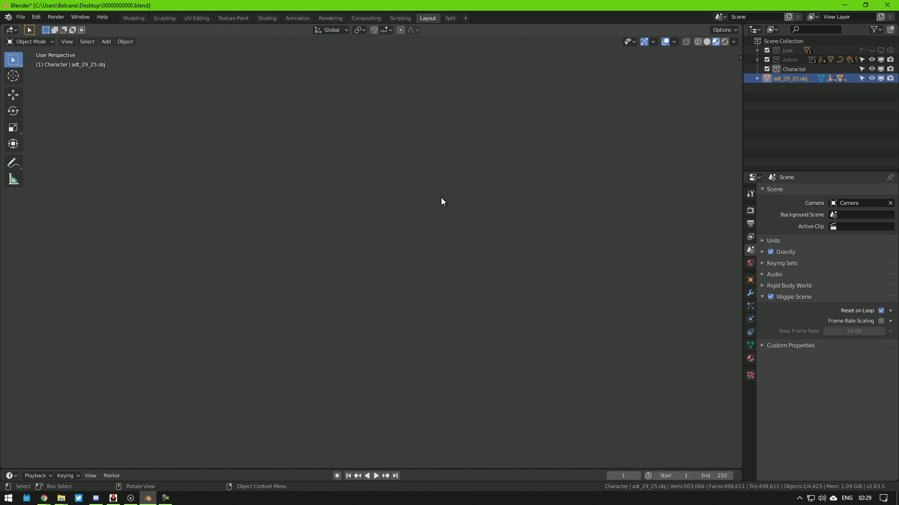
key("KP_Decimal")
scroll(532, 265, "up", 5)
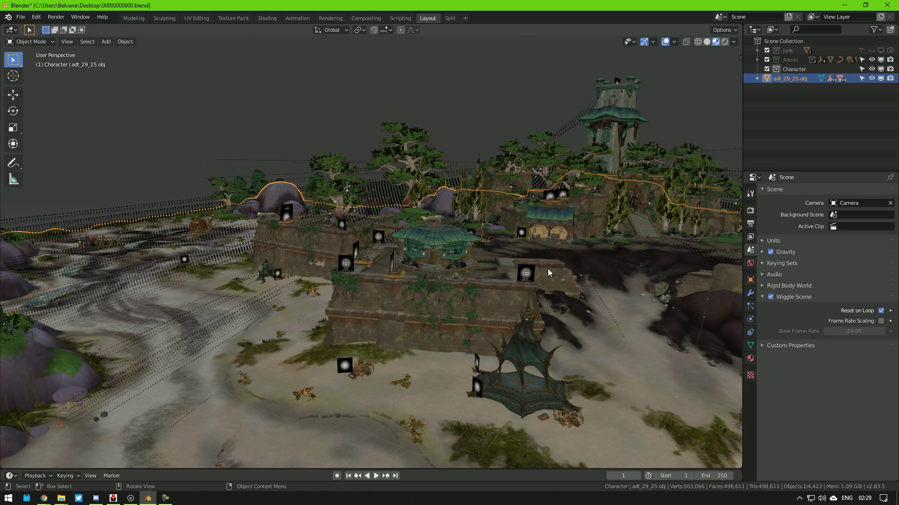
middle_click_drag(533, 265, 431, 270)
scroll(434, 270, "down", 5)
scroll(397, 332, "up", 3)
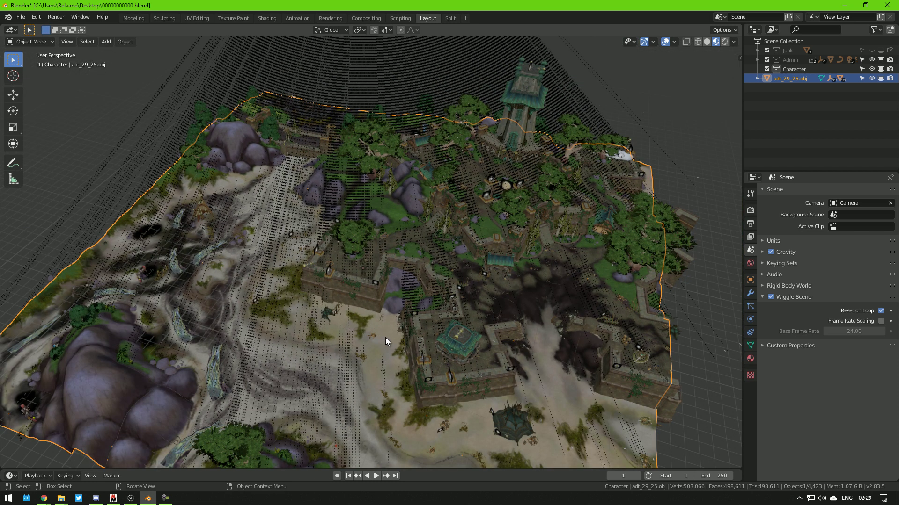
- Set the island's origin to its geometry and move it to location X, Y, Z = 0
key("Escape")
left_click(122, 40)
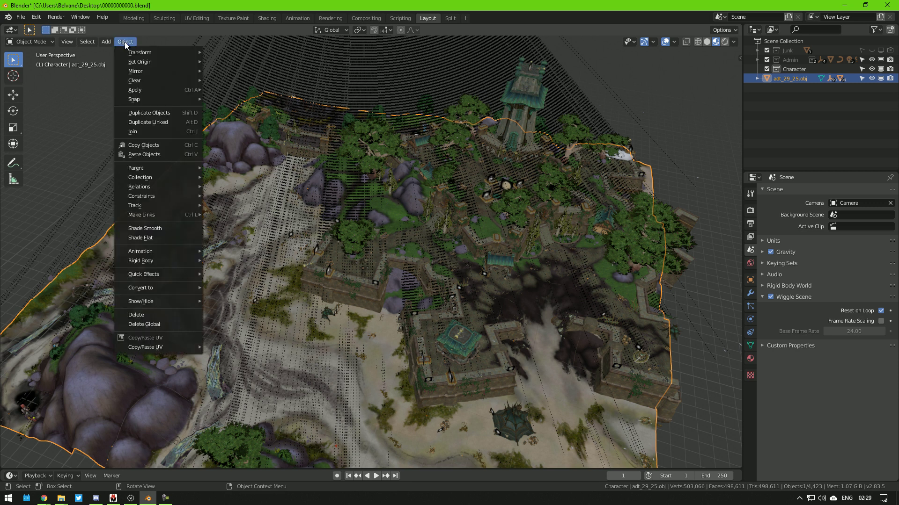
mouse_move(142, 63)
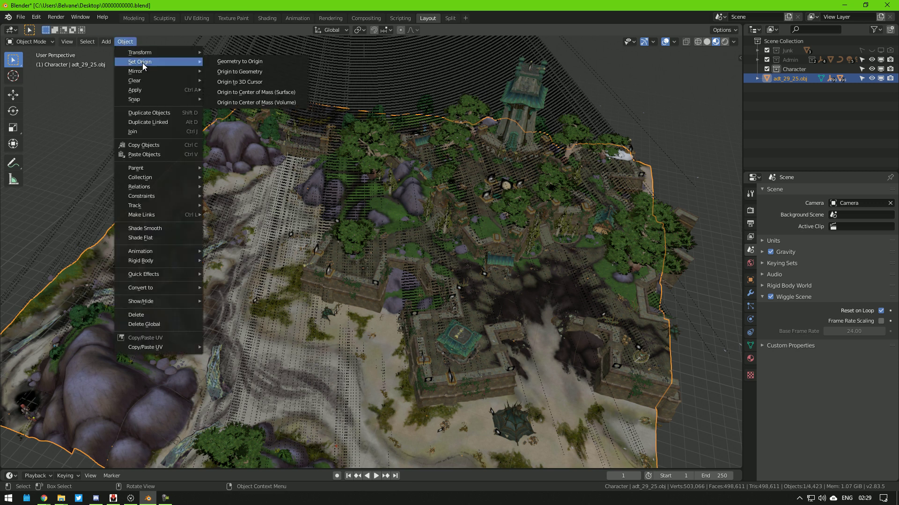
left_click(252, 72)
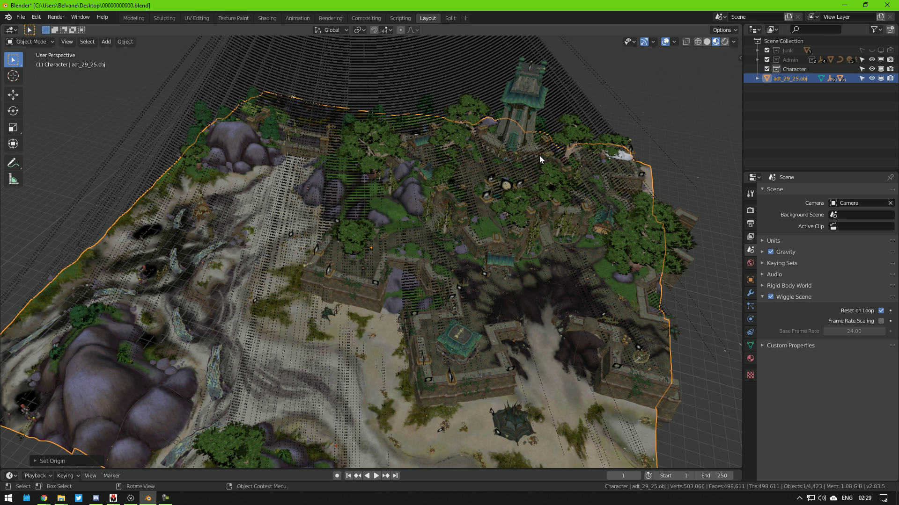
key("n")
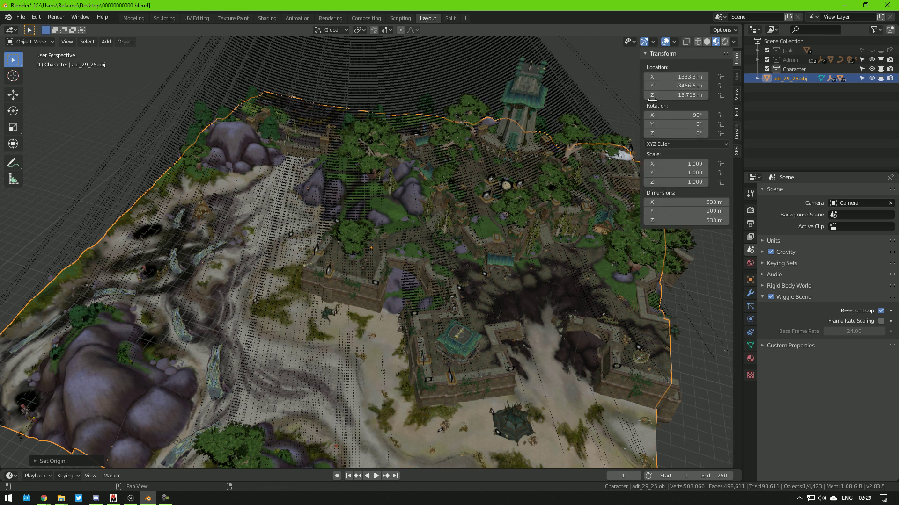
left_click_drag(676, 76, 683, 98)
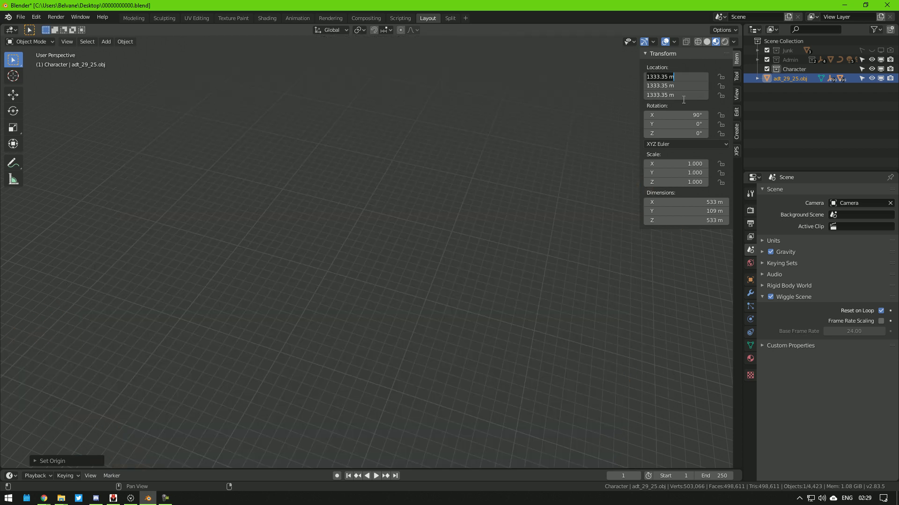
type("0")
key("Return")
mouse_move(489, 209)
middle_mouse_down()
mouse_move(449, 173)
mouse_move(483, 201)
middle_mouse_up()
scroll(607, 113, "up", 4)
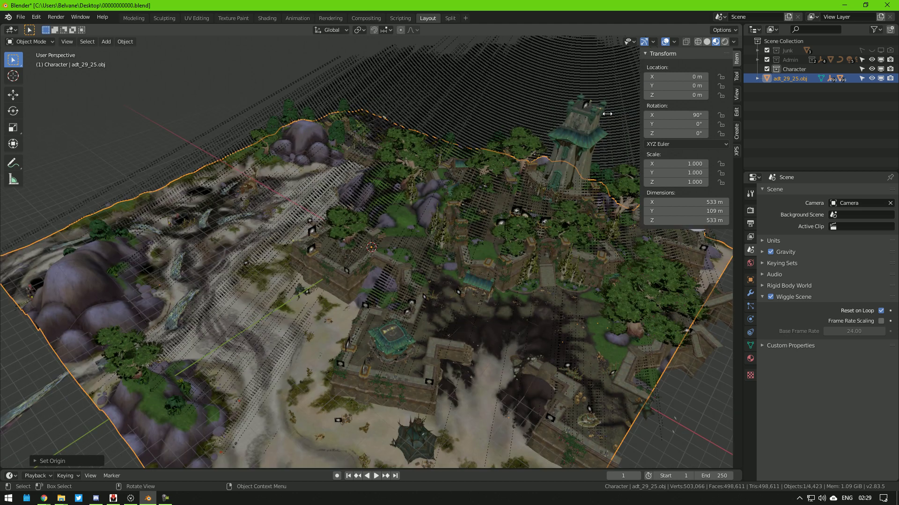
- Raise the view Clip End to 5000 m and save the .blend file
left_click(737, 93)
left_click(705, 87)
type("5000")
key("Return")
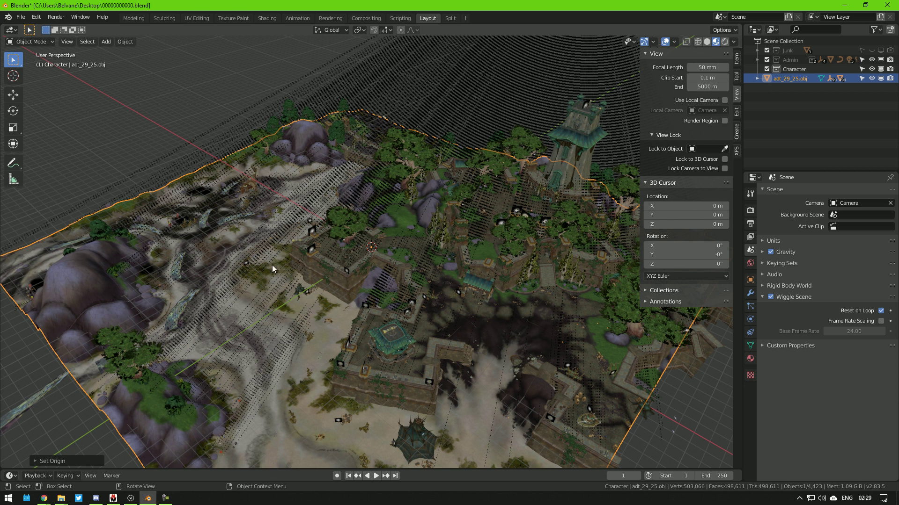
key("ctrl+s")
left_click(674, 42)
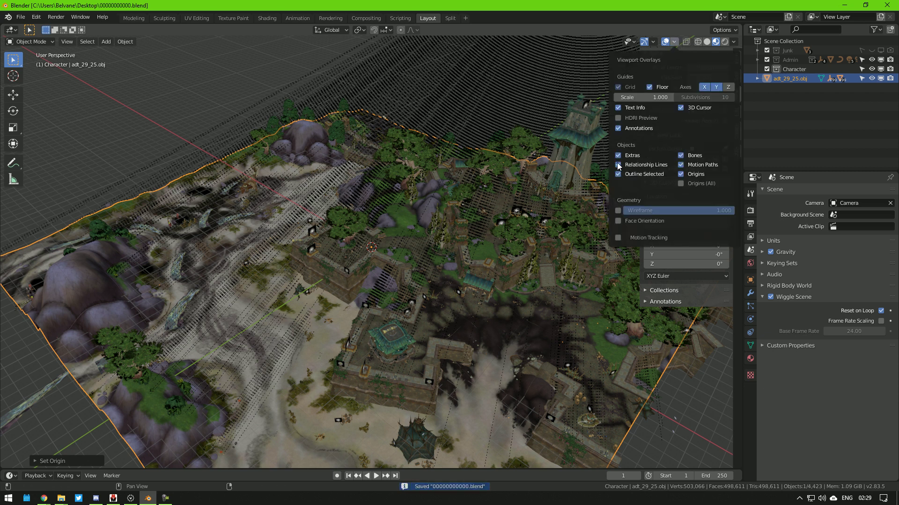
key("n")
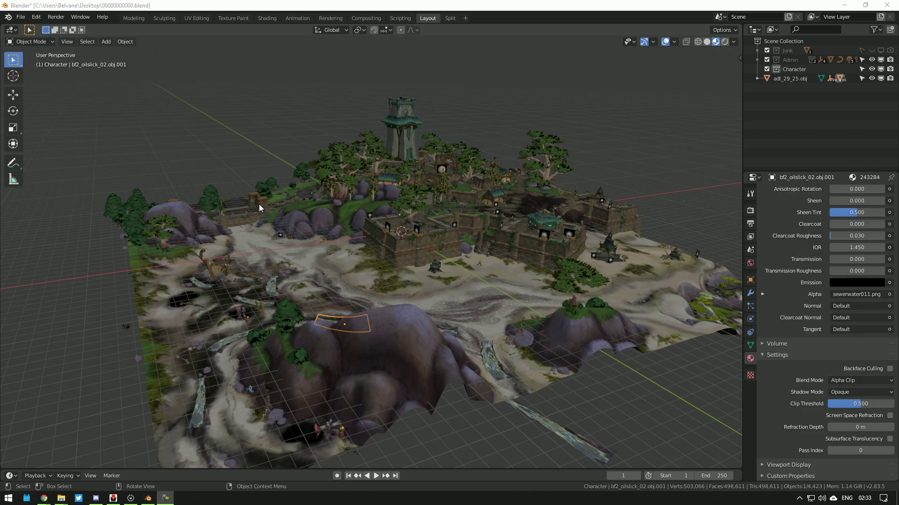
middle_click_drag(259, 204, 369, 208)
- Navigate over the fortress courtyard and select the oil slick plane on the beach
scroll(421, 218, "up", 5)
middle_click_drag(421, 218, 428, 270)
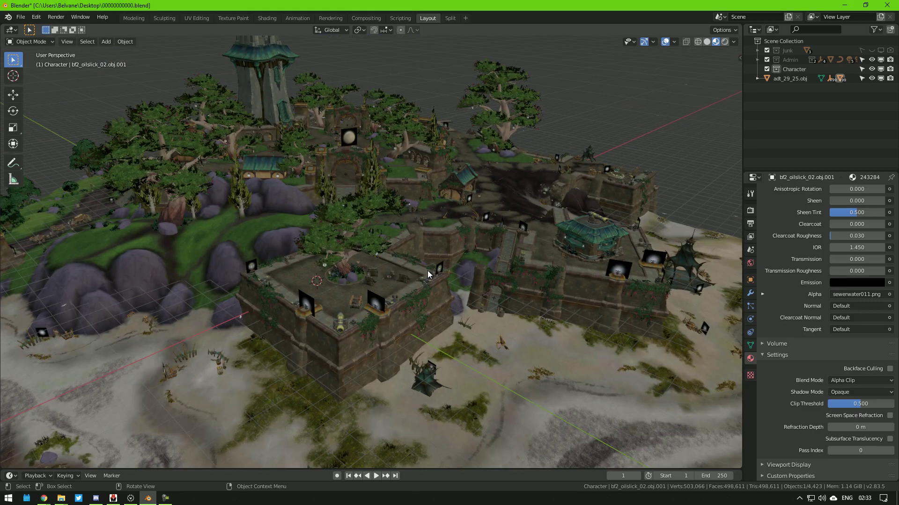
scroll(411, 324, "up", 5)
middle_click_drag(411, 324, 444, 278)
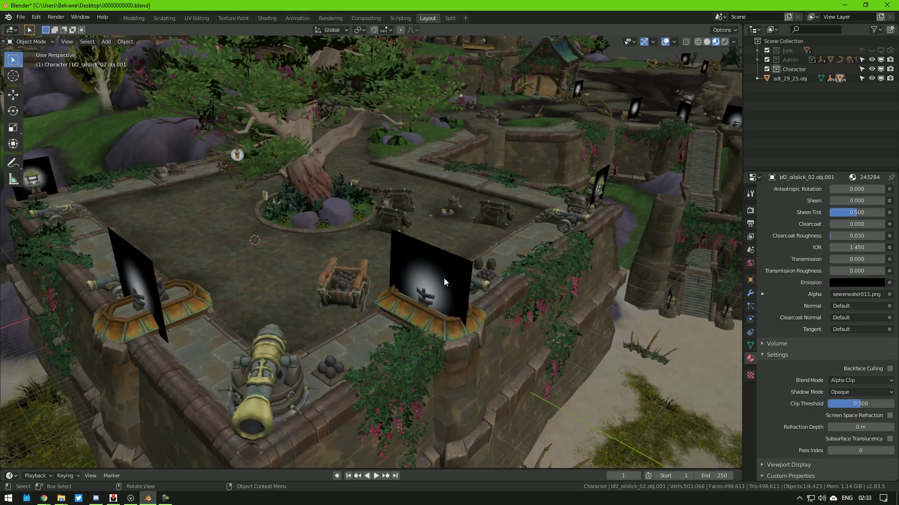
left_click(443, 278)
scroll(472, 277, "down", 10)
scroll(473, 265, "up", 8)
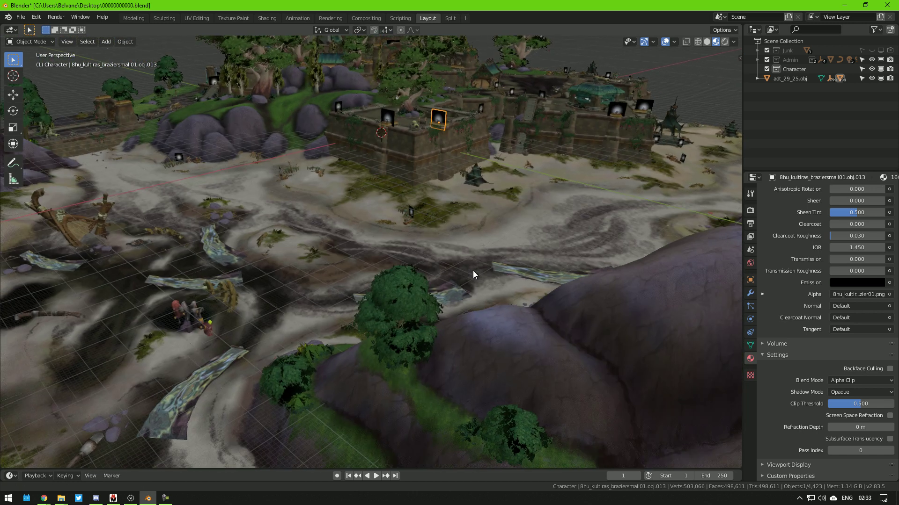
middle_click_drag(473, 266, 391, 313, "shift")
left_click(214, 387)
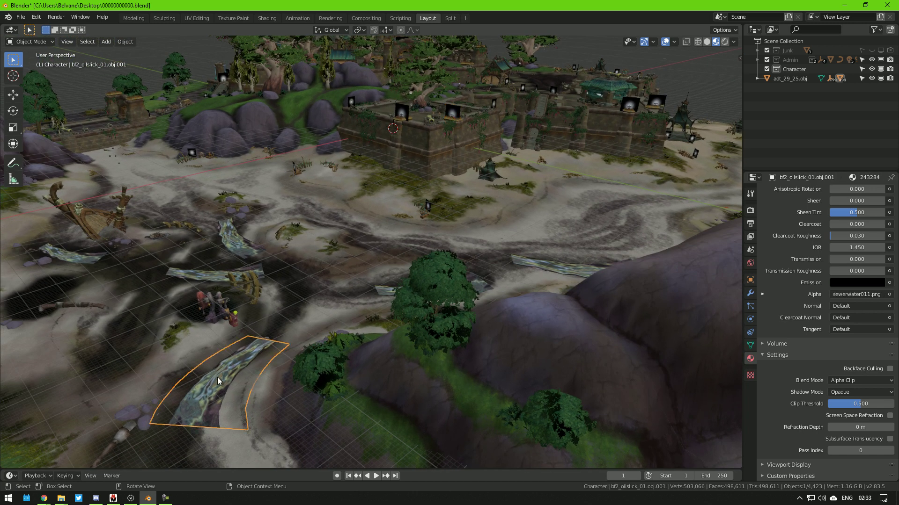
middle_click_drag(224, 387, 299, 376, "shift")
scroll(337, 353, "up", 5)
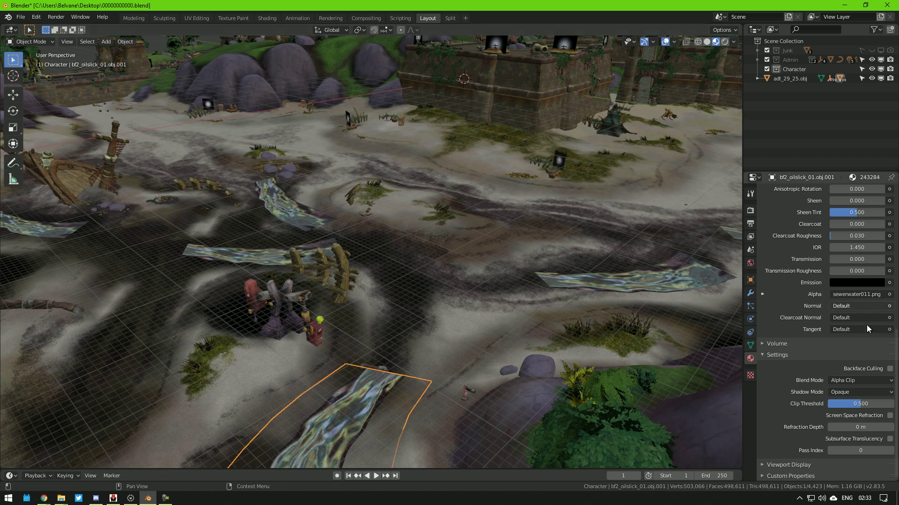
- Set the oil slick material's Blend Mode to Alpha Blend, then select the terrain
left_click(841, 381)
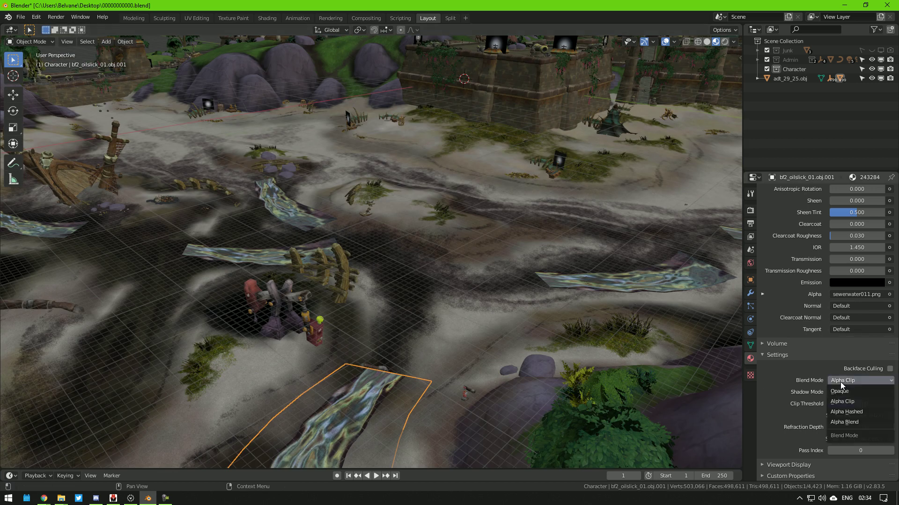
left_click(844, 422)
scroll(363, 354, "down", 10)
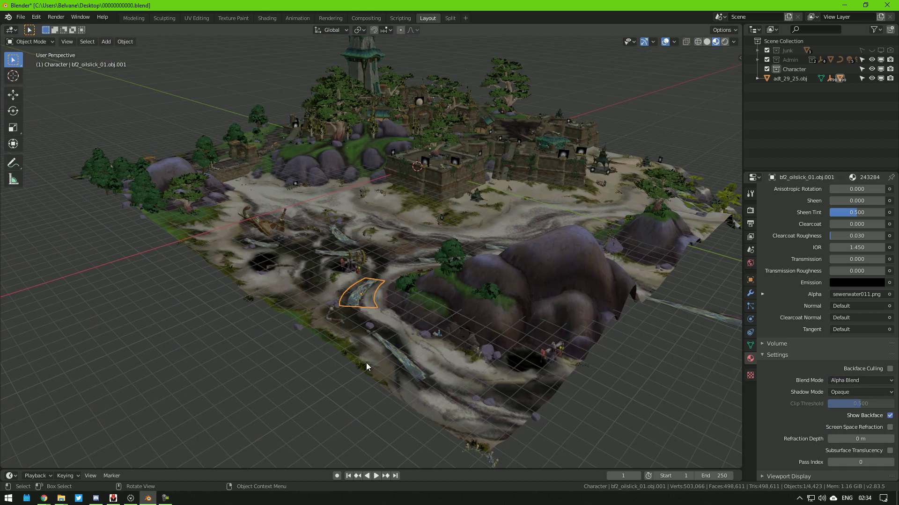
left_click(360, 343)
scroll(399, 293, "up", 5)
middle_click_drag(399, 293, 373, 186)
- Walk to the stone archway with the cannon and align the camera to that view
scroll(377, 391, "up", 6)
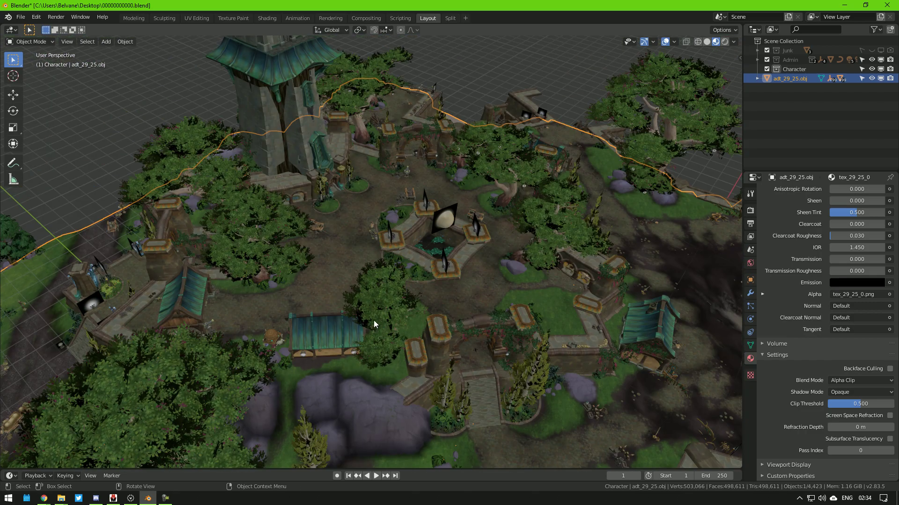
scroll(315, 297, "up", 3)
middle_click_drag(316, 296, 344, 306)
key("shift+grave")
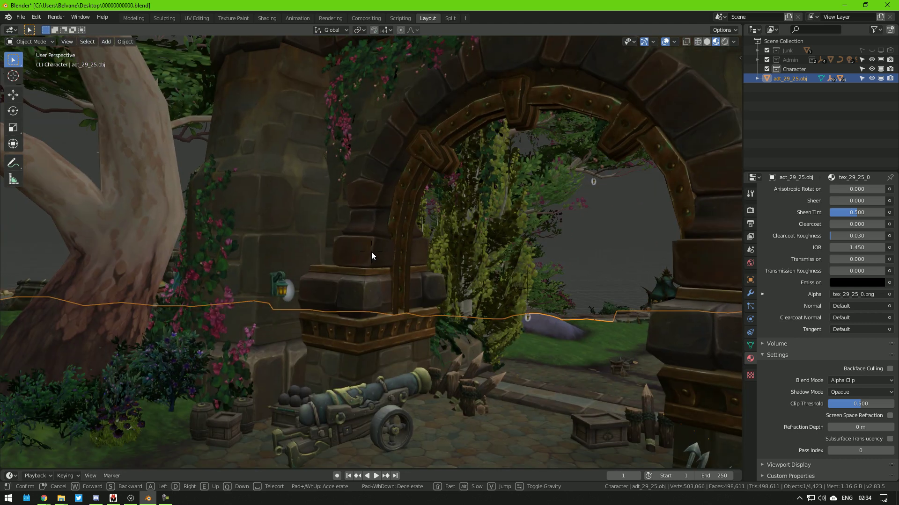
left_click(371, 253)
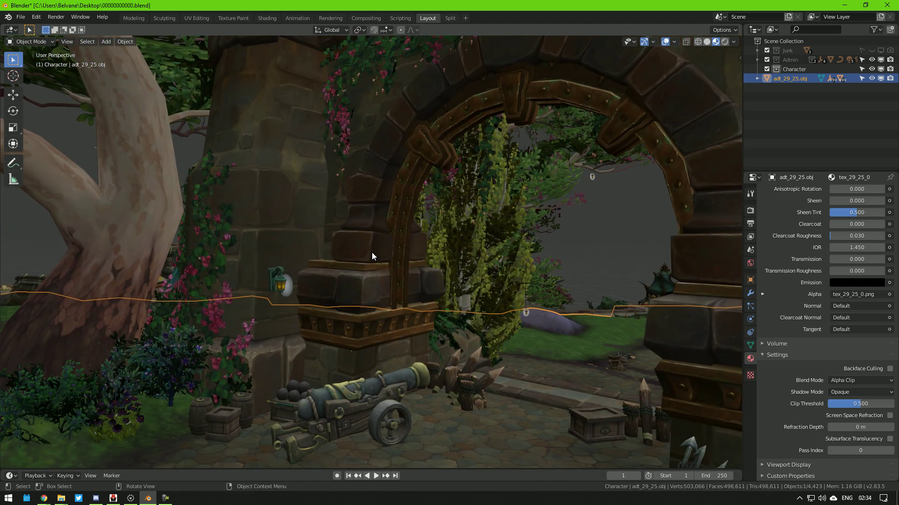
key("ctrl+alt+KP_0")
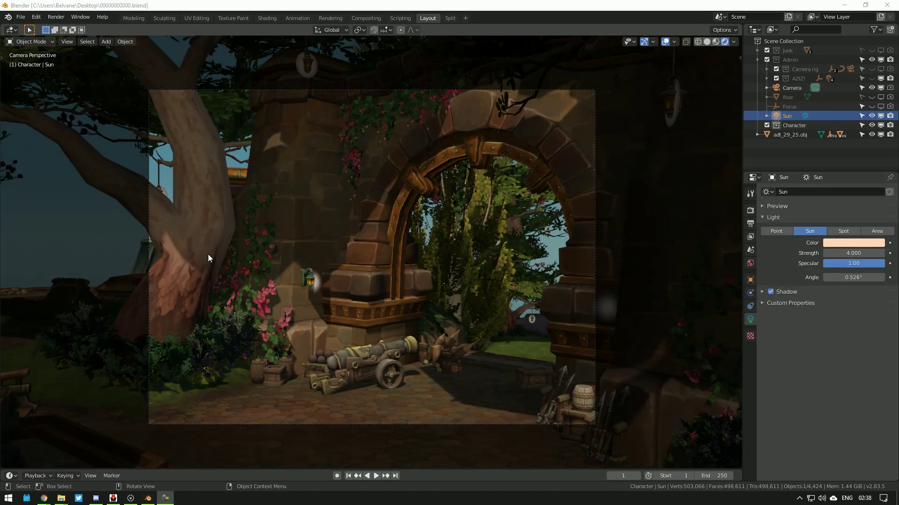
- Rotate the Sun light to relight the archway shot, checking it in the split layout
left_click(448, 19)
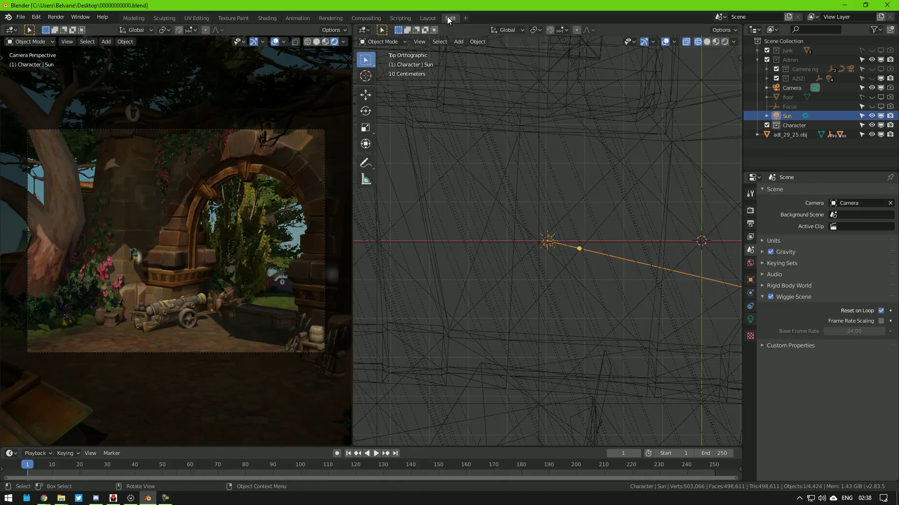
key("r")
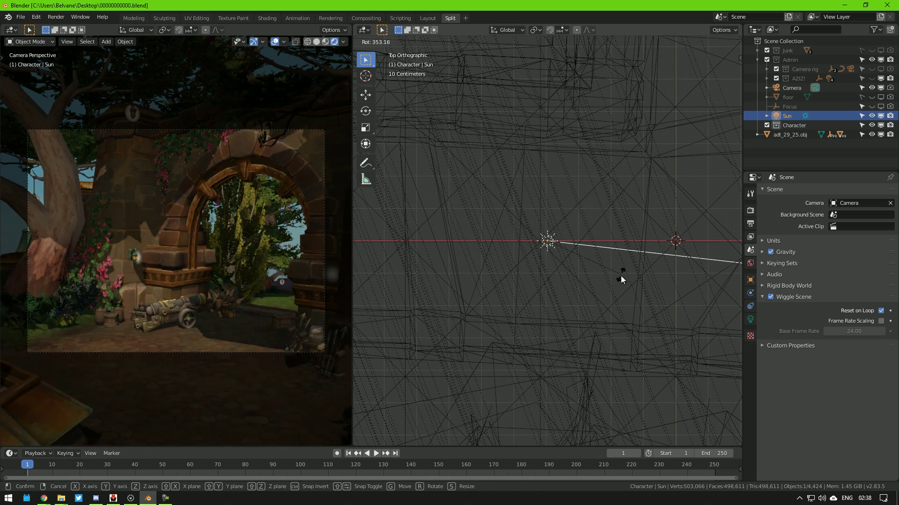
left_click(615, 270)
left_click(426, 19)
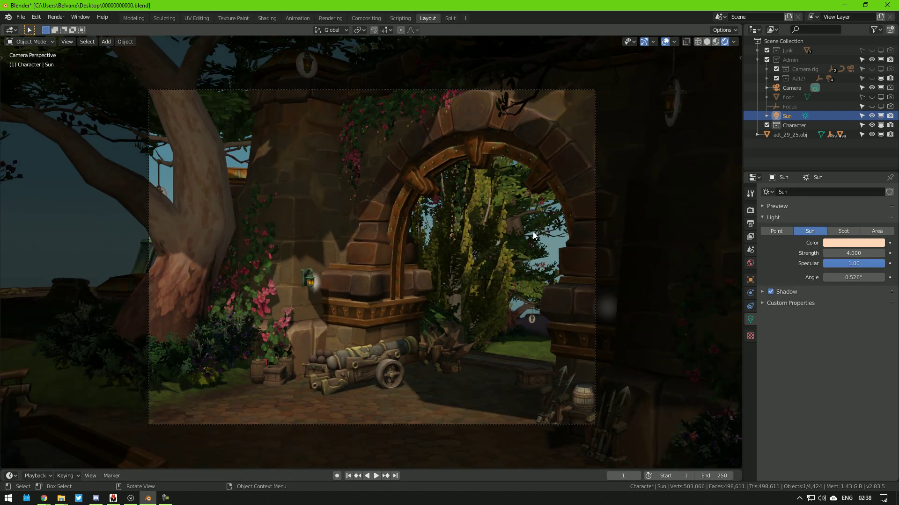
- Switch the wall lamp material to Alpha Clip, revert it to Alpha Blend, then deselect it
left_click(315, 285)
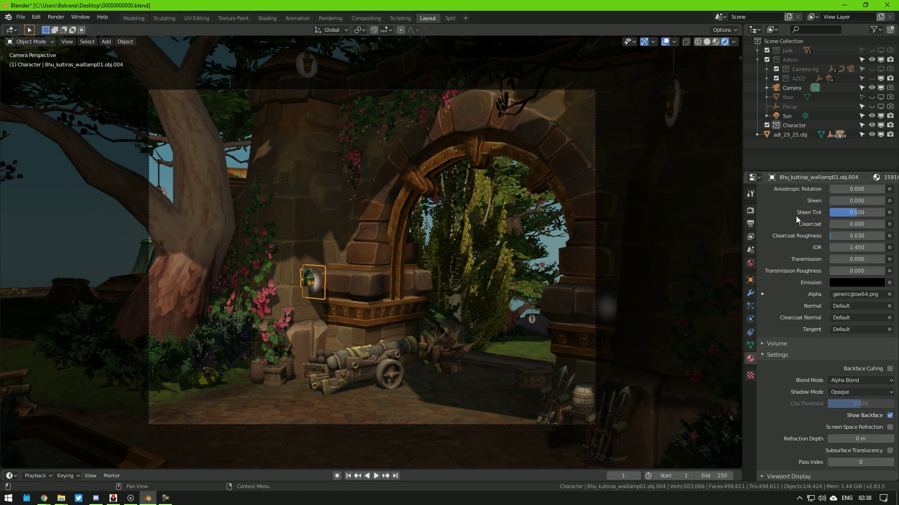
scroll(796, 215, "up", 10)
scroll(857, 378, "down", 12)
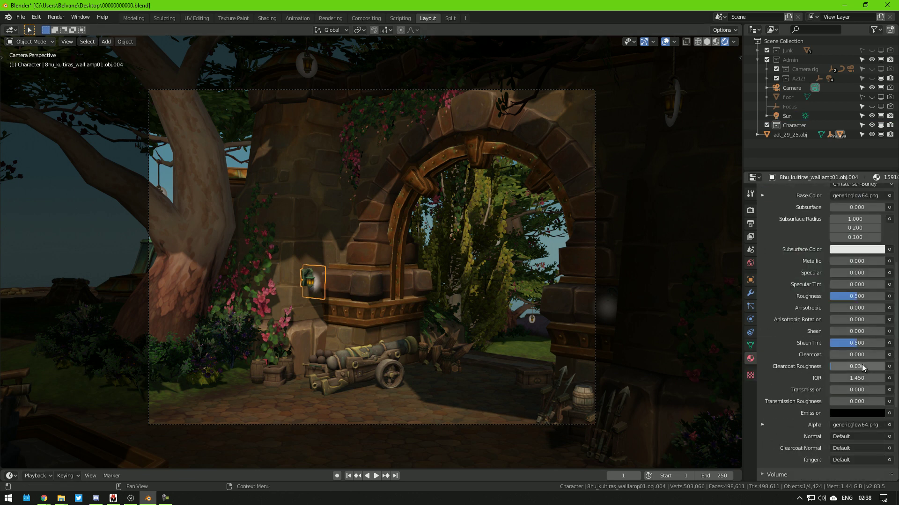
scroll(855, 399, "down", 1)
left_click(853, 380)
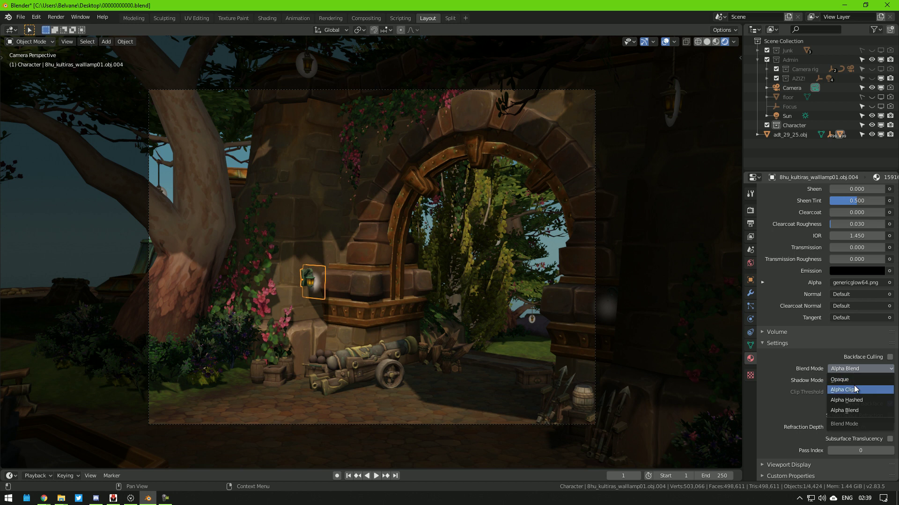
left_click(854, 388)
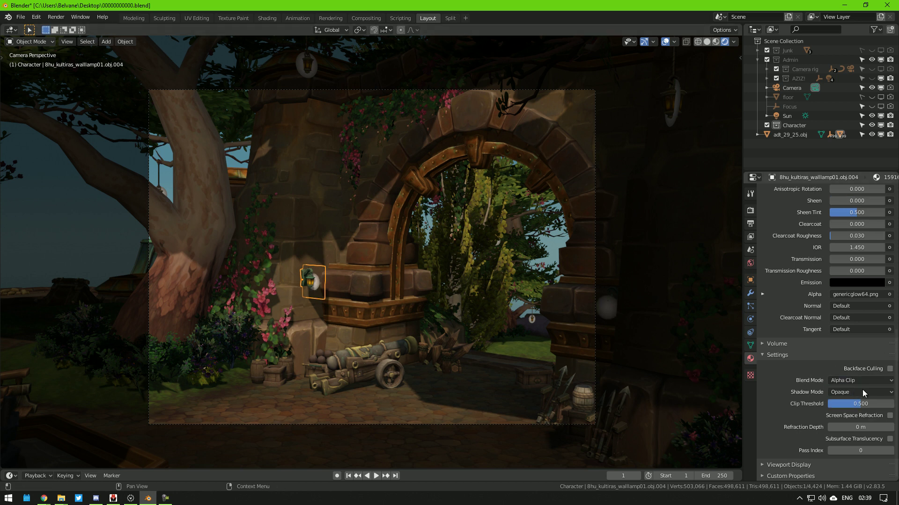
left_click(850, 382)
left_click(845, 422)
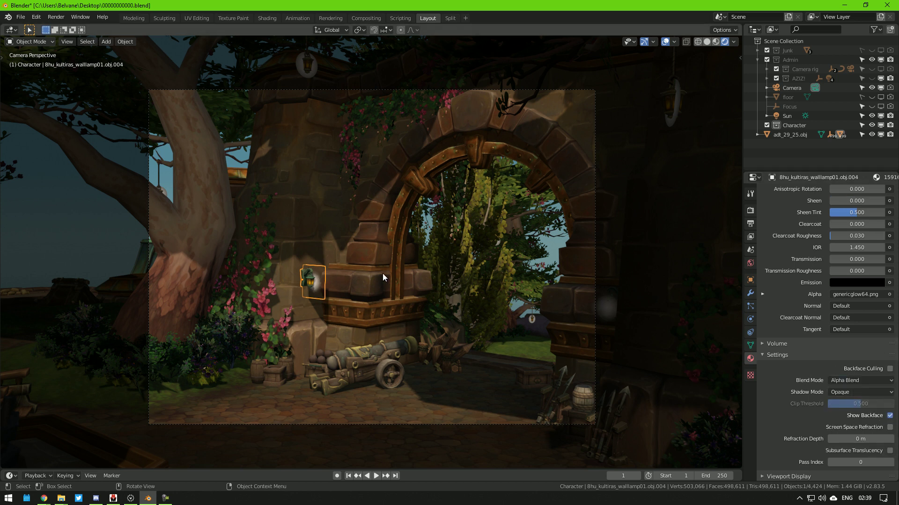
key("alt+a")
- Render the archway-and-cannon camera shot with F12 and view the Render Result
key("F12")
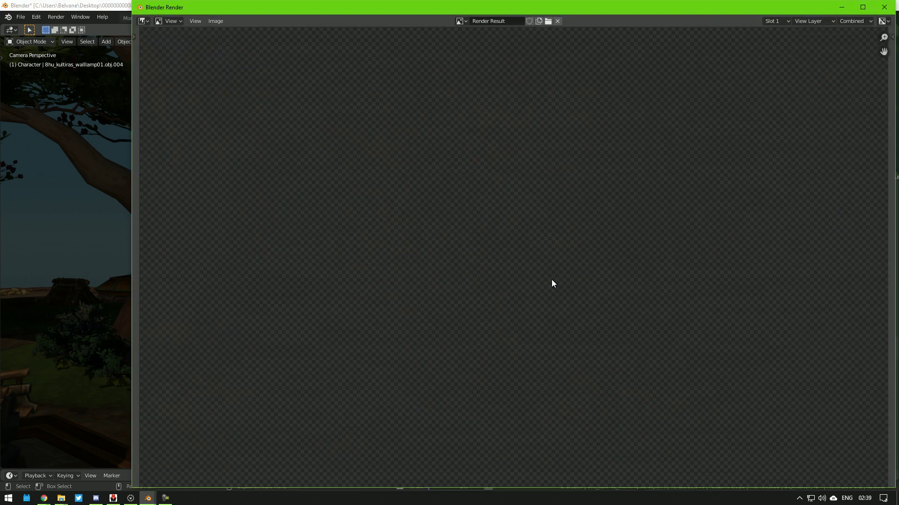
scroll(703, 298, "down", 3)
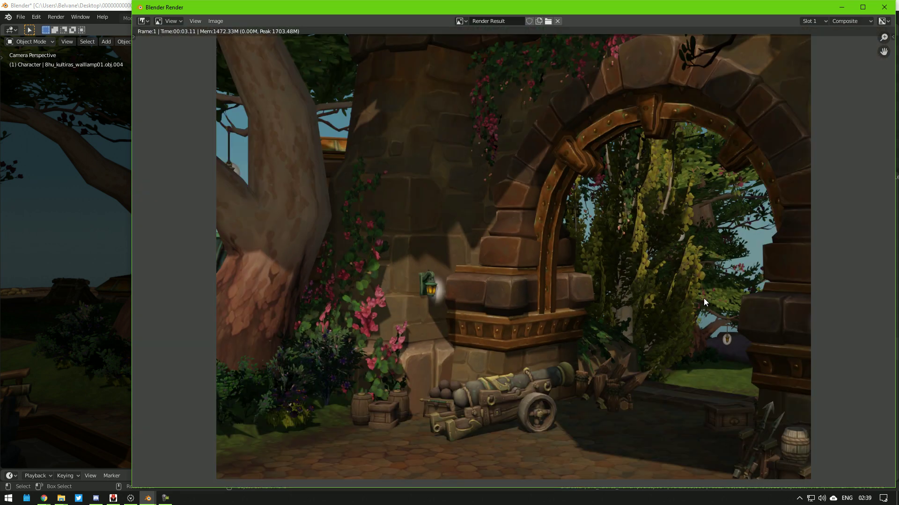